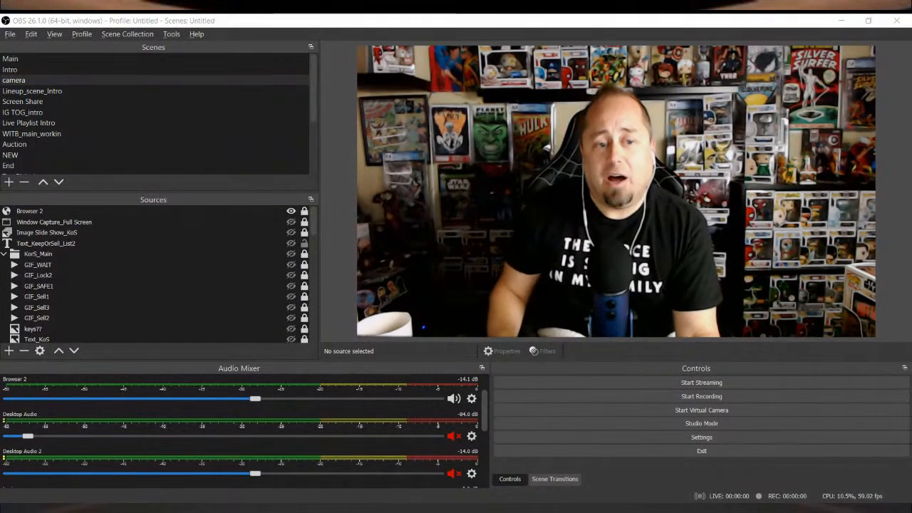
Step: Add an Advanced Scene Switcher sequence that goes from Intro to Lineup_scene_Intro after 9 seconds using the Stinger (2) transition
{"action": "left_click", "coordinate": [174, 204]}
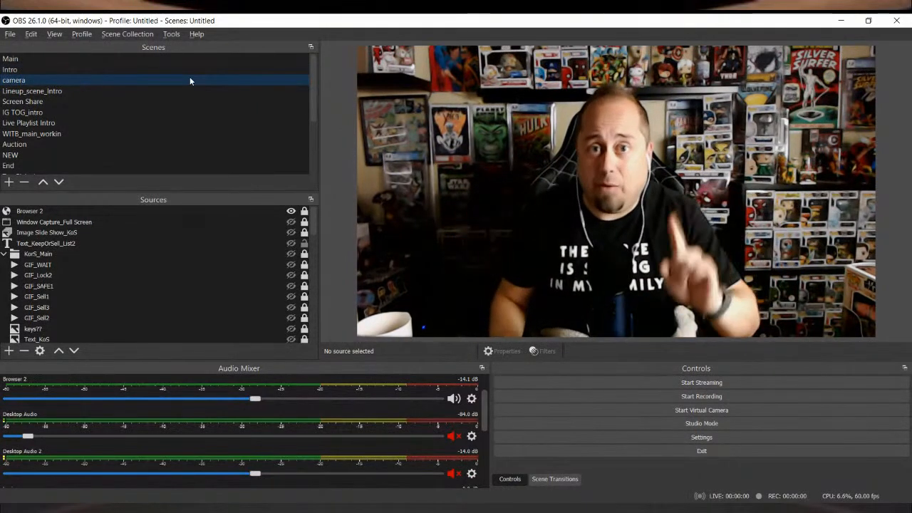
{"action": "left_click", "coordinate": [129, 36]}
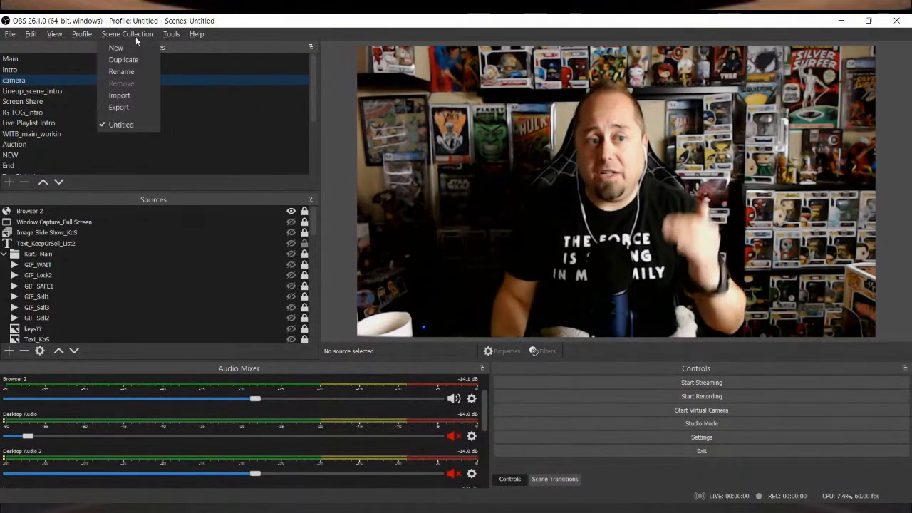
{"action": "mouse_move", "coordinate": [171, 35]}
{"action": "left_click", "coordinate": [186, 66]}
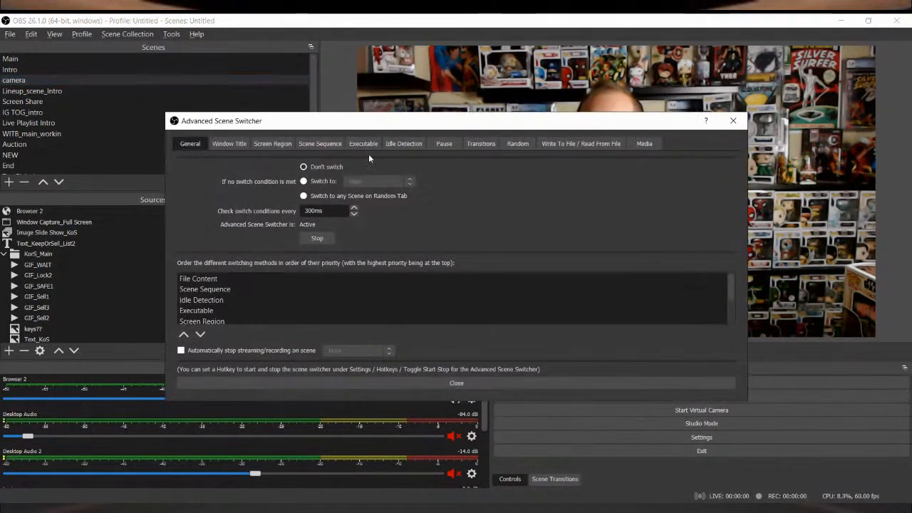
{"action": "left_click", "coordinate": [332, 144]}
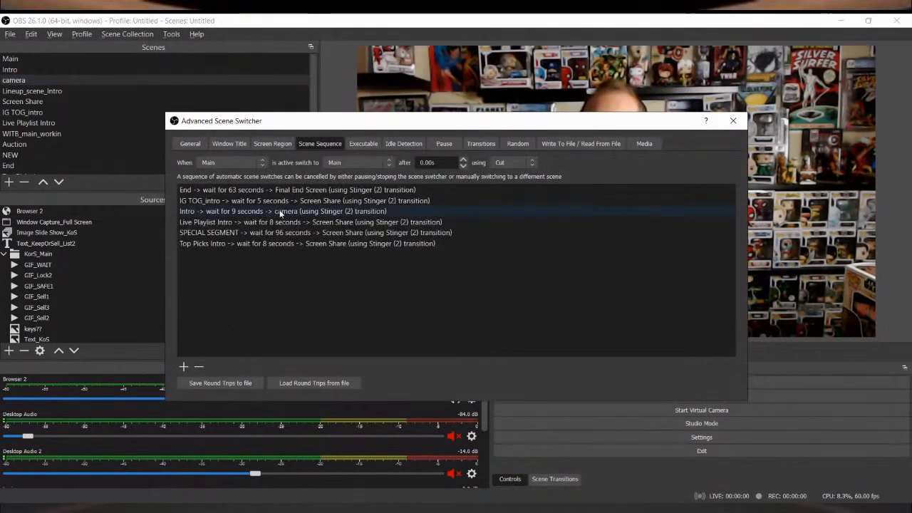
{"action": "left_click", "coordinate": [251, 213]}
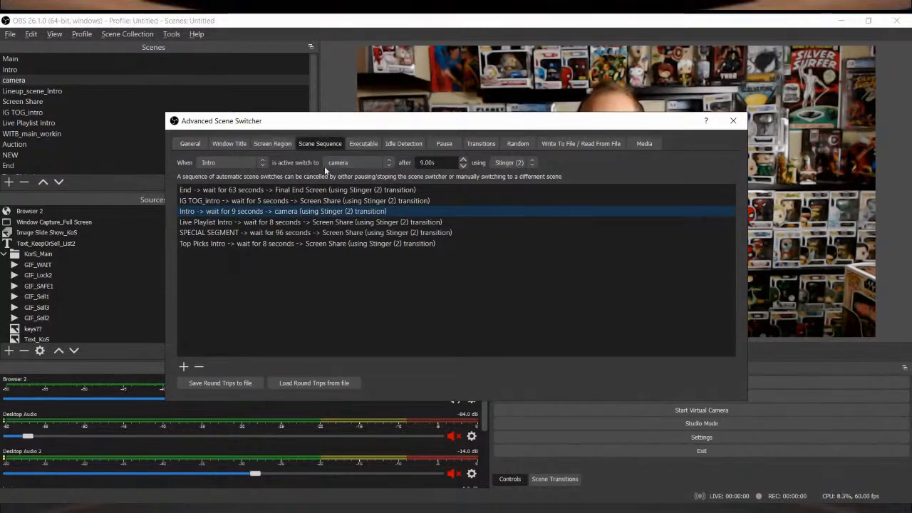
{"action": "left_click", "coordinate": [390, 167]}
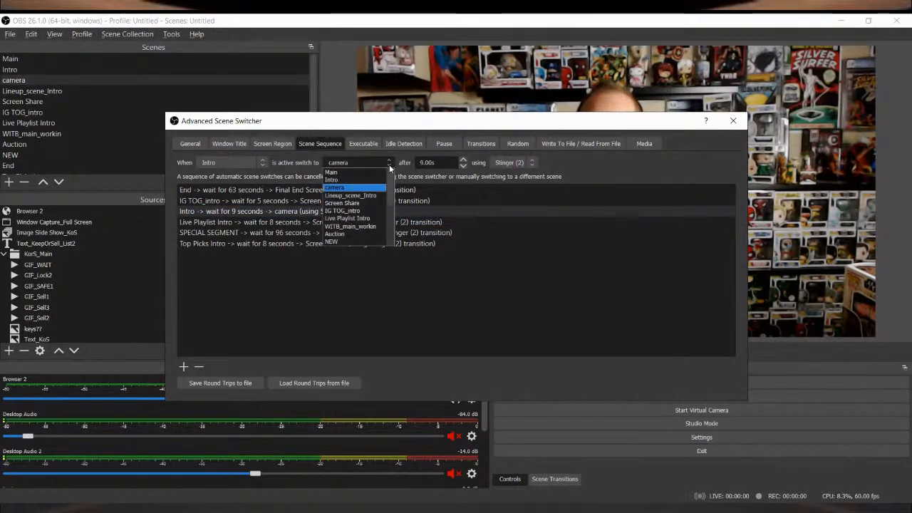
{"action": "left_click", "coordinate": [368, 196]}
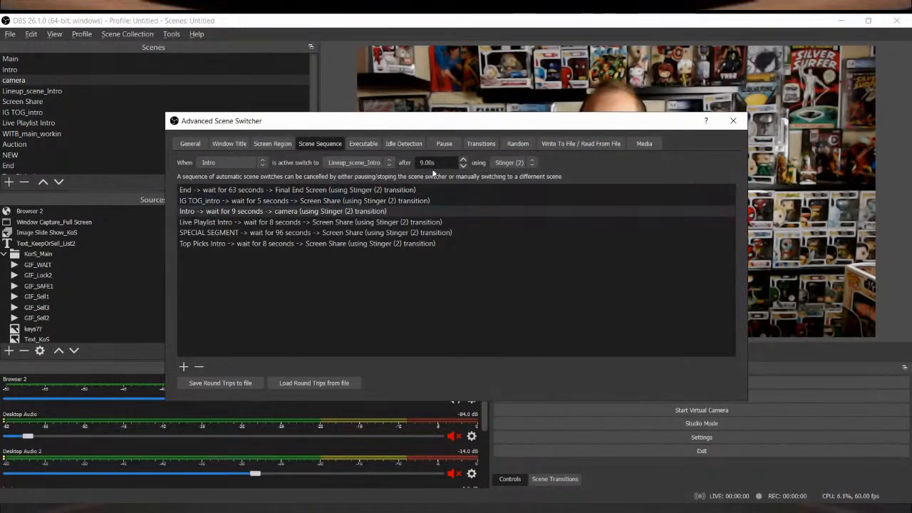
{"action": "left_click", "coordinate": [183, 367]}
Step: Start the Advanced Scene Switcher and activate the Intro scene to run the automatic sequence
{"action": "left_click", "coordinate": [189, 144]}
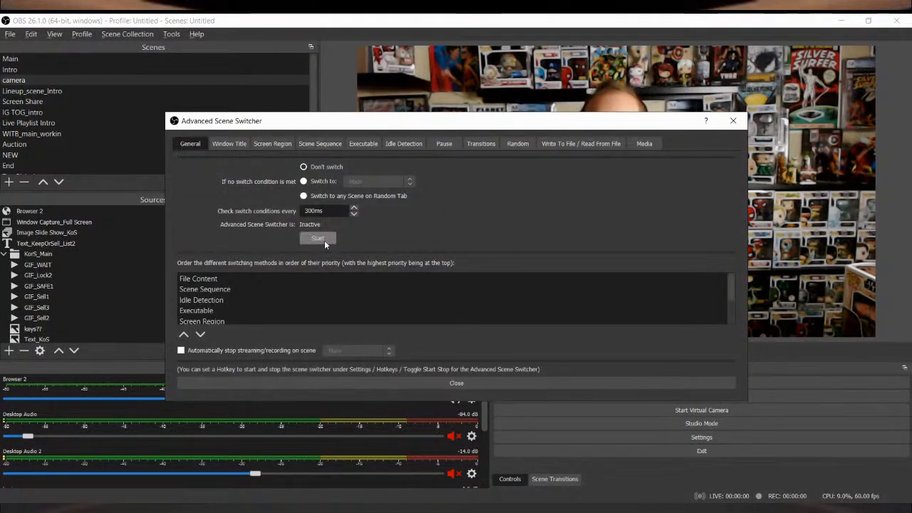
{"action": "left_click", "coordinate": [324, 240]}
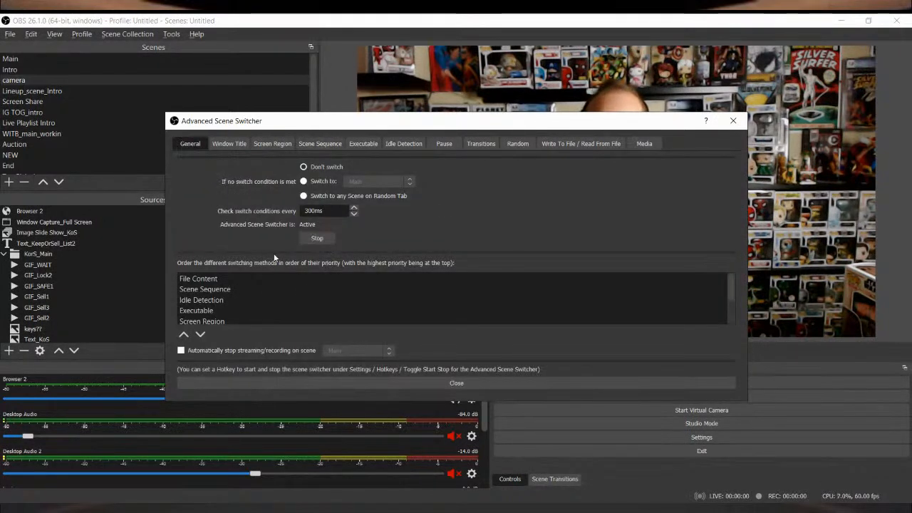
{"action": "left_click", "coordinate": [733, 121]}
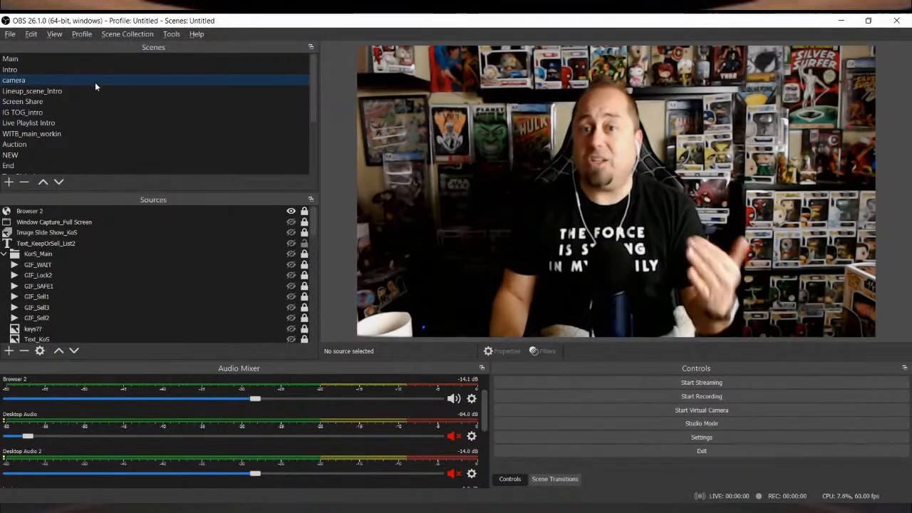
{"action": "left_click", "coordinate": [74, 69]}
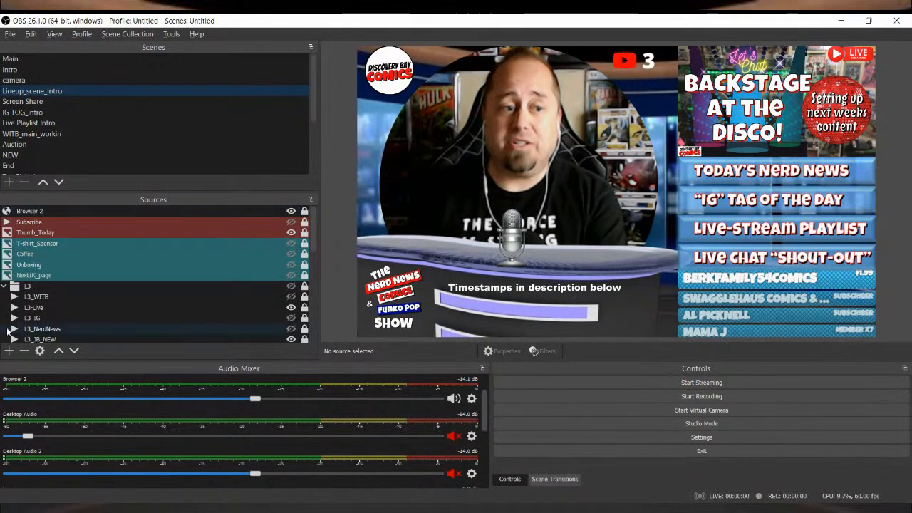
{"action": "left_click", "coordinate": [10, 353]}
{"action": "left_click", "coordinate": [26, 219]}
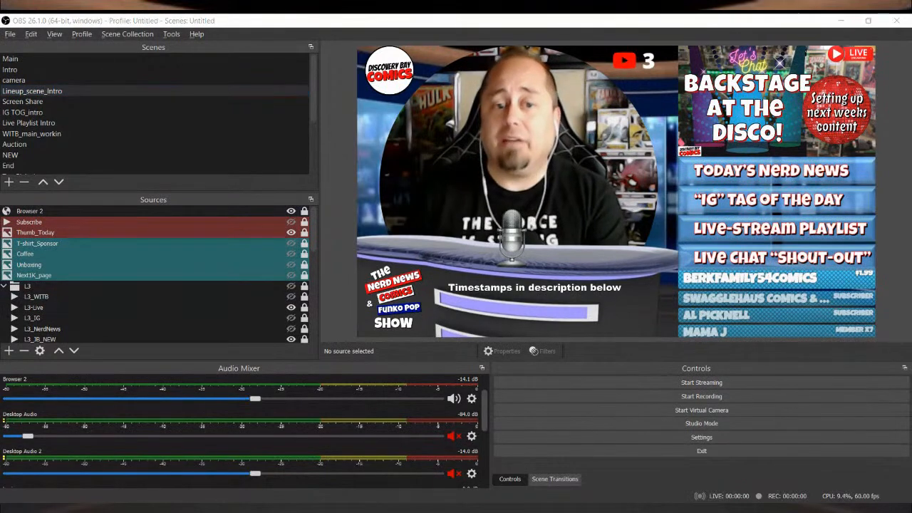
{"action": "left_click", "coordinate": [64, 227]}
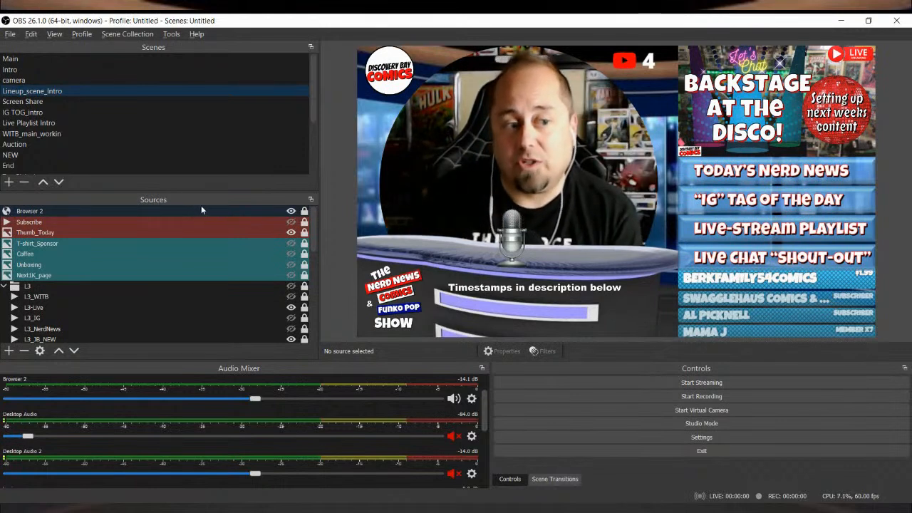
Step: Show the Subscribe overlay in Lineup_scene_Intro and inspect its media properties and filters
{"action": "left_click", "coordinate": [291, 223]}
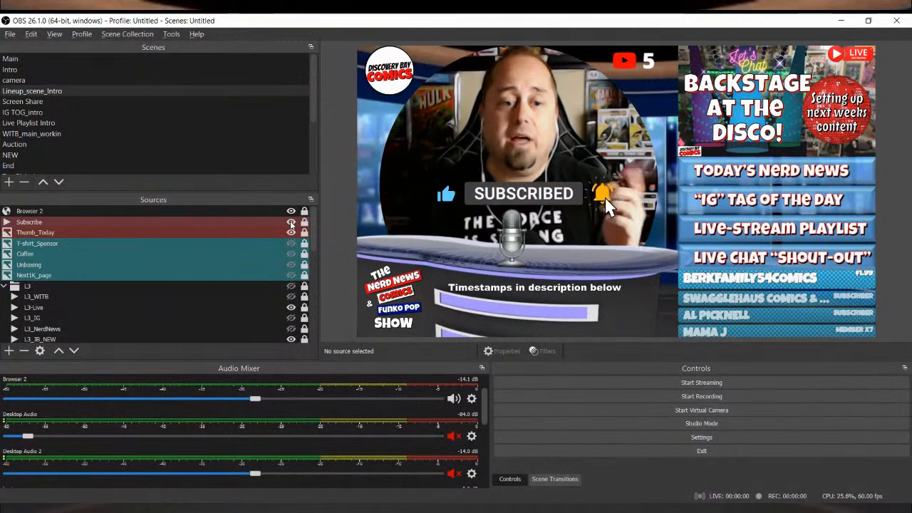
{"action": "left_click", "coordinate": [257, 222]}
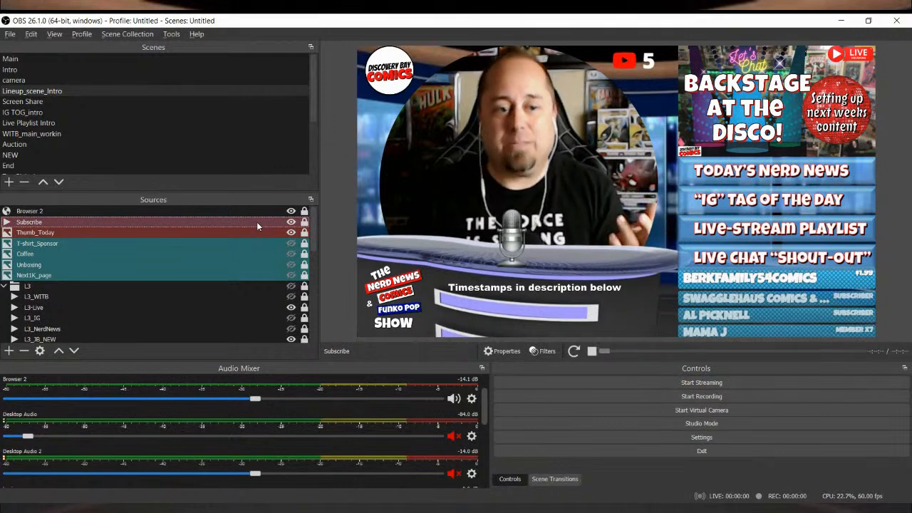
{"action": "double_click", "coordinate": [257, 222]}
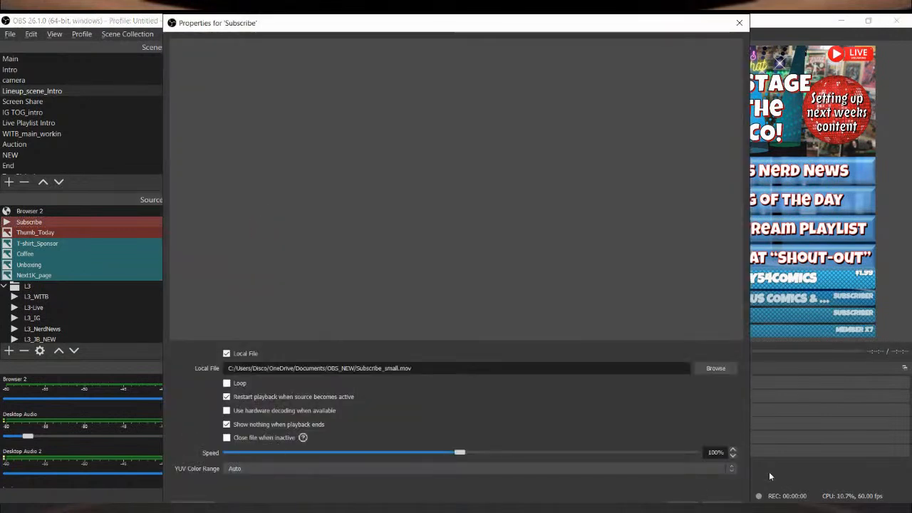
{"action": "left_click", "coordinate": [687, 504]}
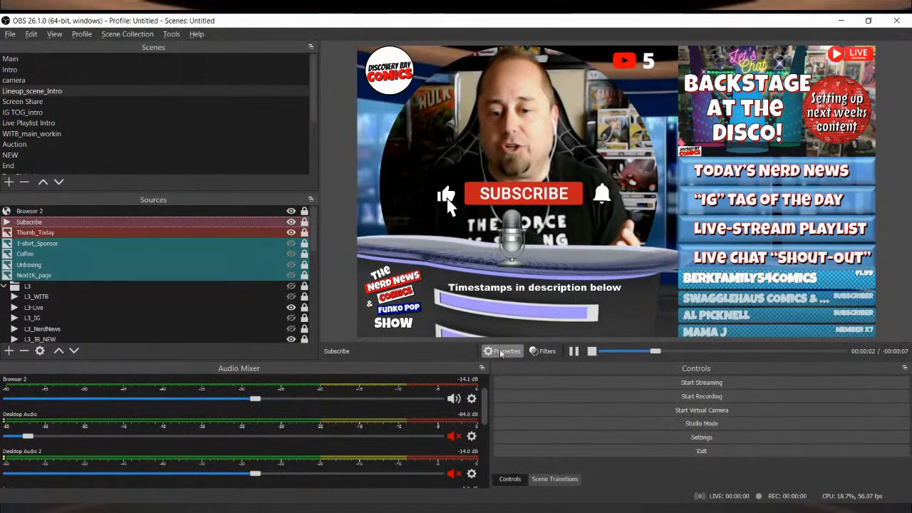
{"action": "left_click", "coordinate": [543, 351]}
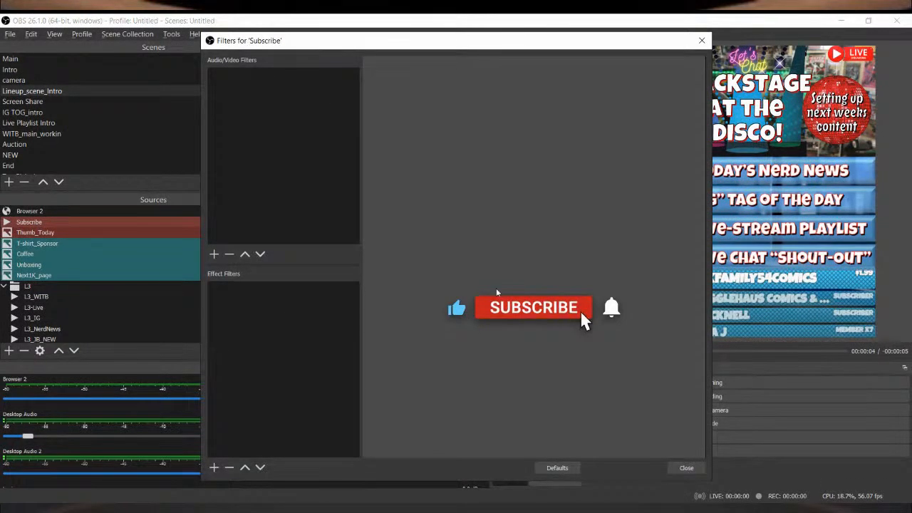
{"action": "left_click", "coordinate": [685, 468]}
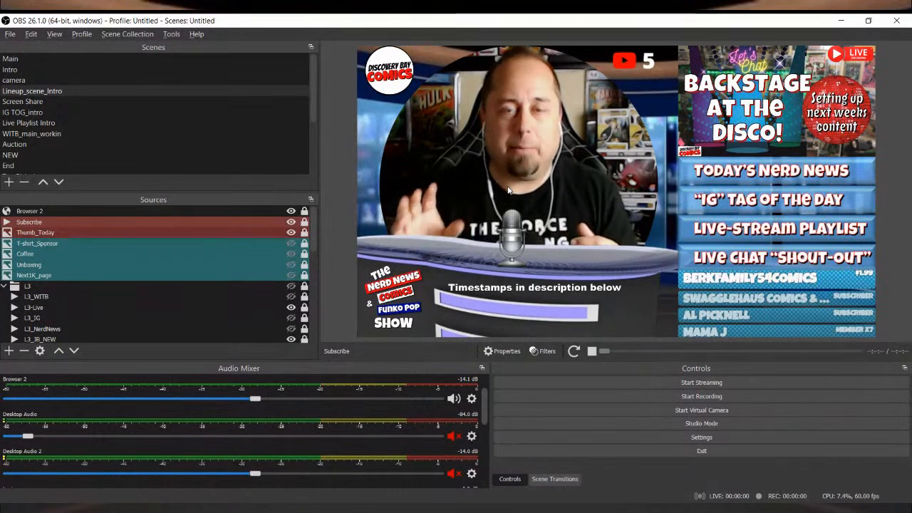
Step: Review the properties of the Browser 2 alert source and the Subscribe media source
{"action": "double_click", "coordinate": [15, 211]}
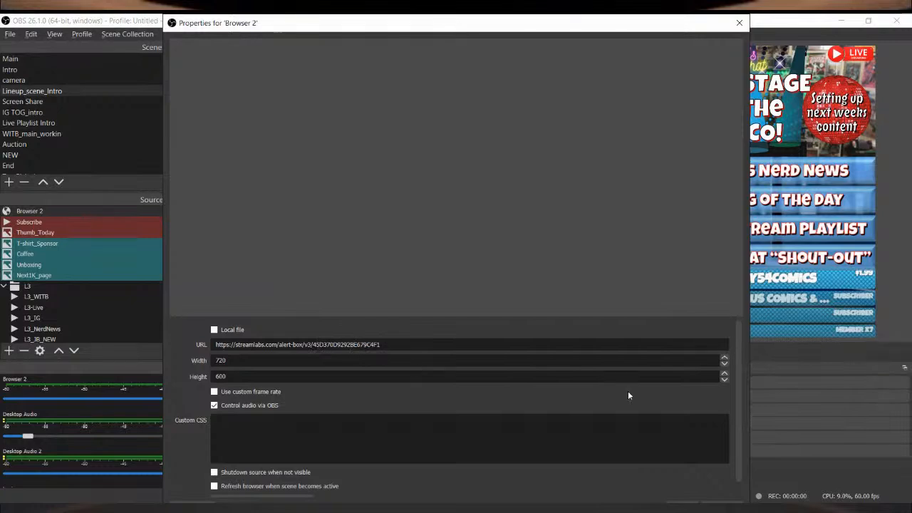
{"action": "left_click", "coordinate": [690, 502]}
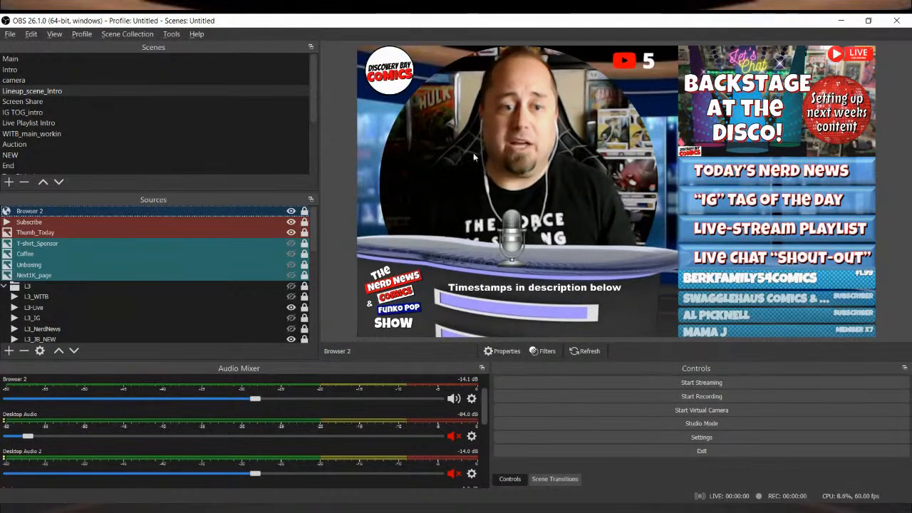
{"action": "double_click", "coordinate": [264, 221]}
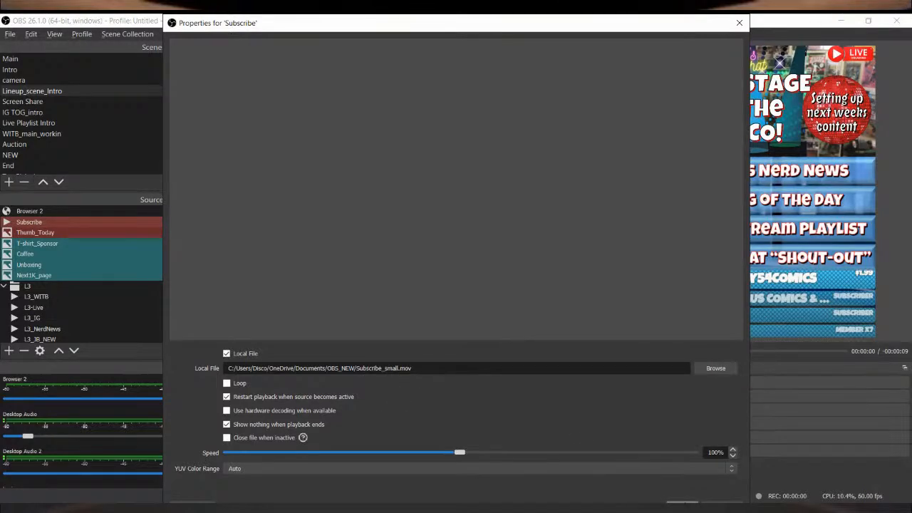
{"action": "left_click", "coordinate": [684, 504]}
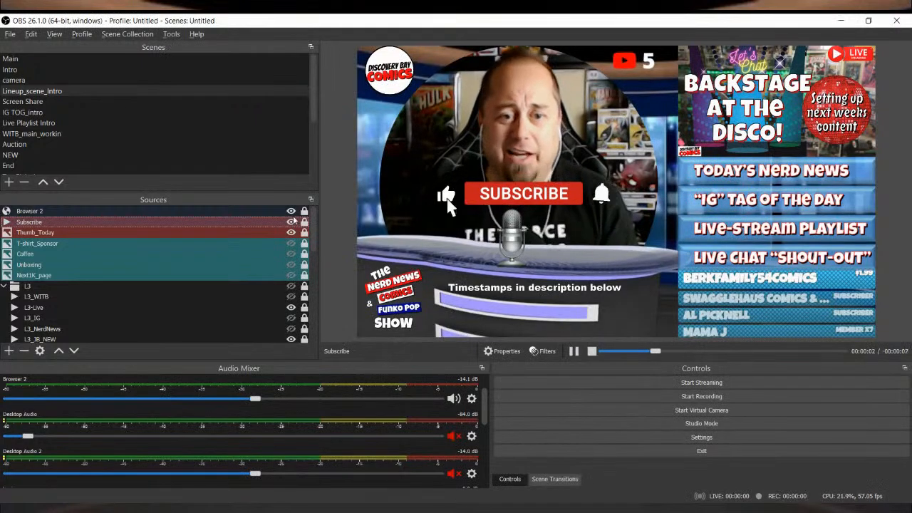
Step: Hide the Subscribe source, and briefly show the Coffee image over the scene before hiding it again
{"action": "left_click", "coordinate": [290, 221]}
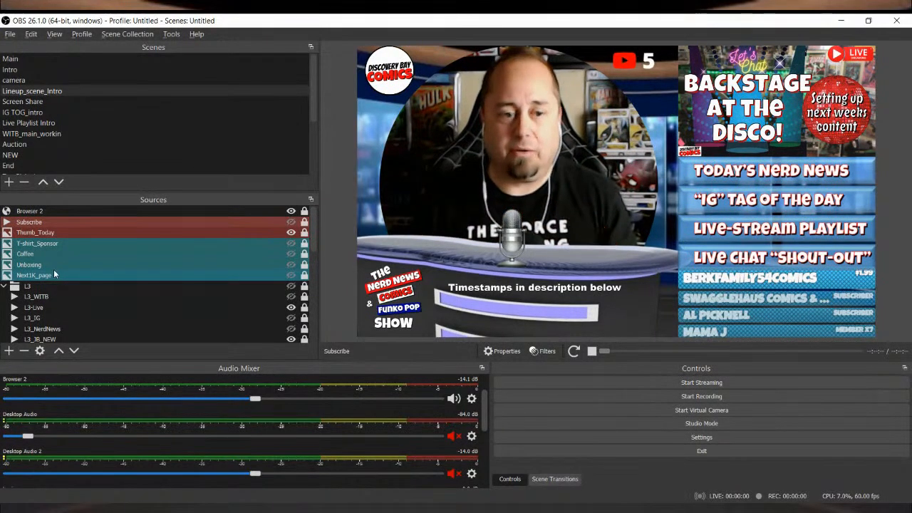
{"action": "left_click", "coordinate": [291, 255]}
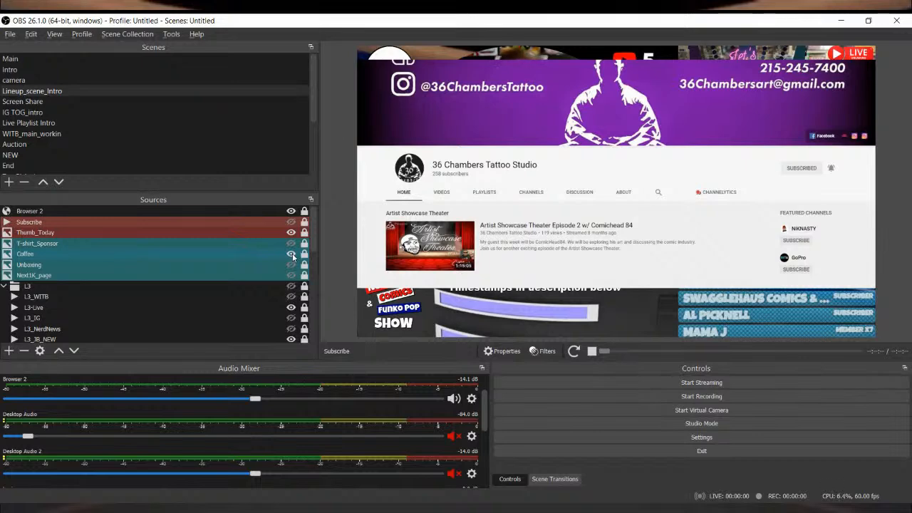
{"action": "left_click", "coordinate": [291, 254]}
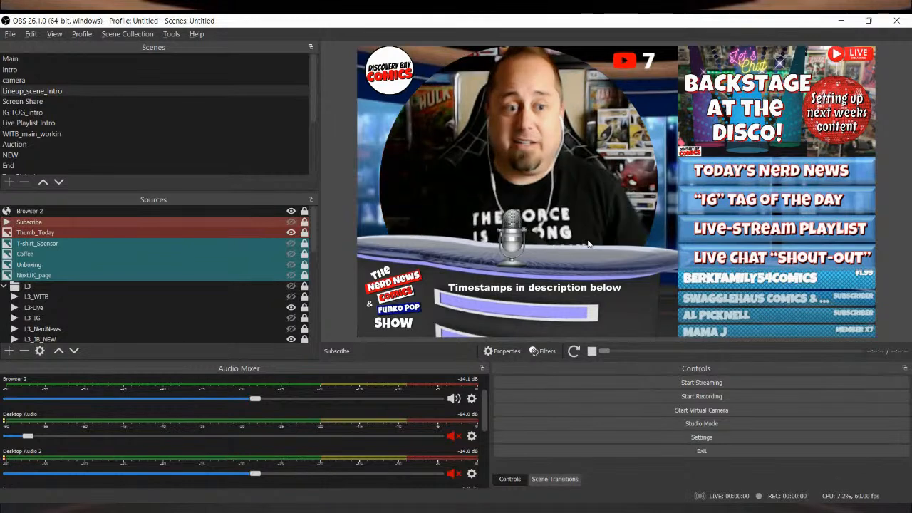
Step: Look through all sources of Lineup_scene_Intro and review the properties of the music source
{"action": "scroll", "coordinate": [68, 269], "scroll_direction": "down", "scroll_amount": 3}
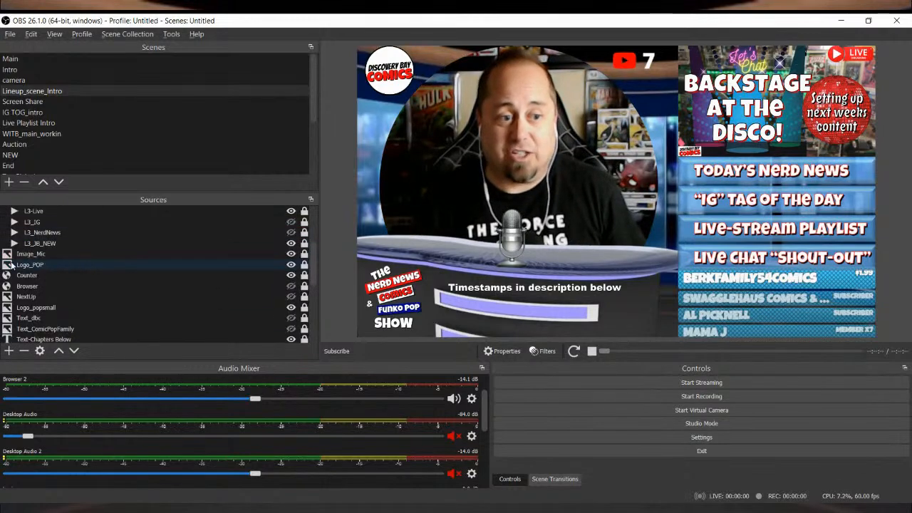
{"action": "scroll", "coordinate": [31, 278], "scroll_direction": "down", "scroll_amount": 2}
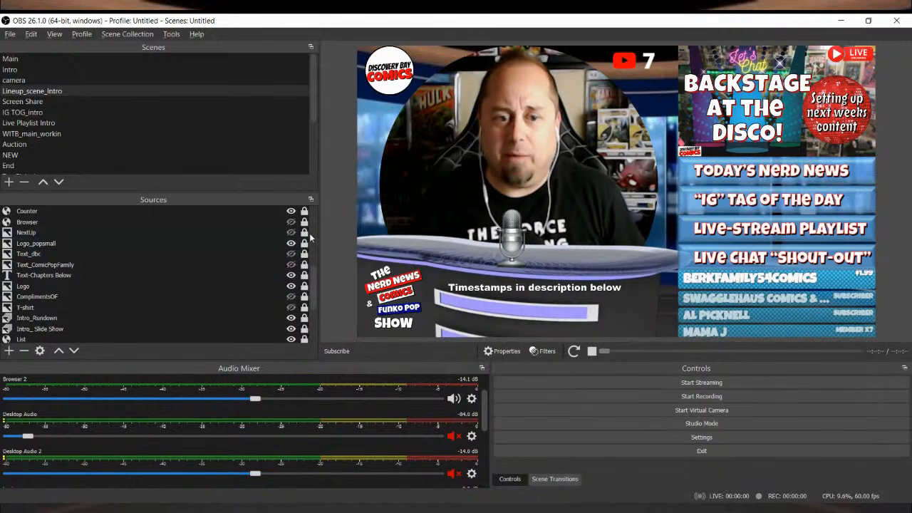
{"action": "scroll", "coordinate": [306, 221], "scroll_direction": "up", "scroll_amount": 5}
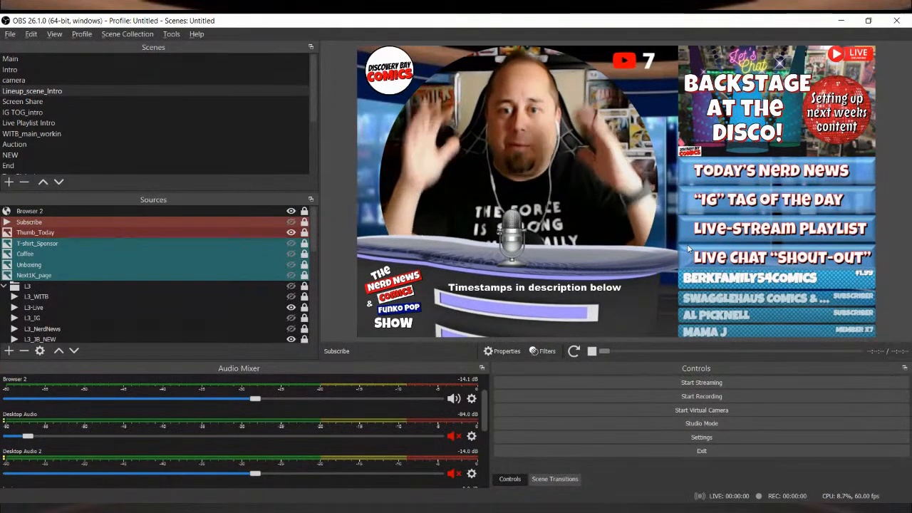
{"action": "scroll", "coordinate": [68, 333], "scroll_direction": "down", "scroll_amount": 10}
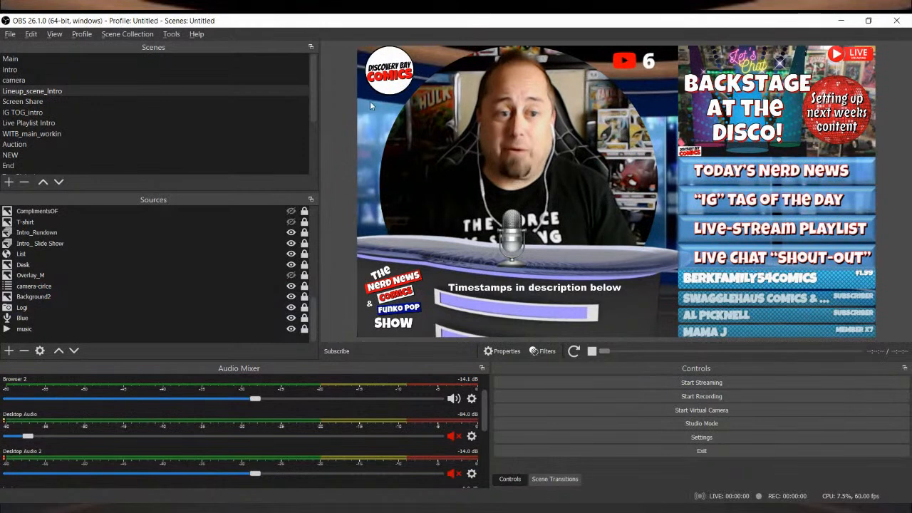
{"action": "double_click", "coordinate": [152, 330]}
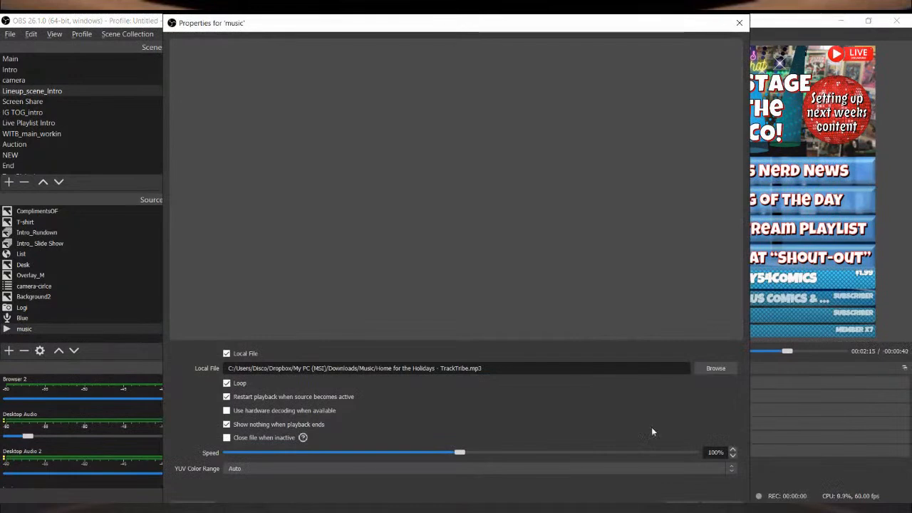
{"action": "left_click", "coordinate": [687, 505]}
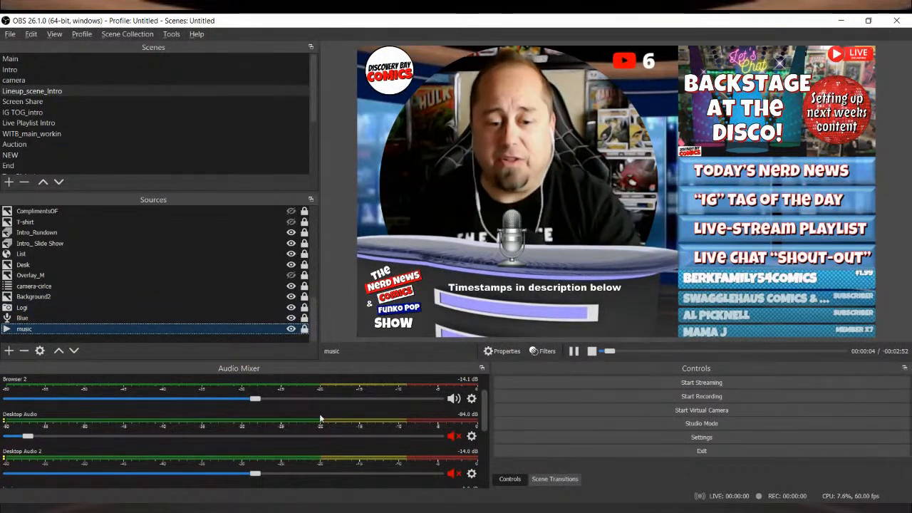
Step: Try the music source at about -7.1 dB in the audio mixer and lower its volume to about -28.7 dB
{"action": "scroll", "coordinate": [320, 419], "scroll_direction": "down", "scroll_amount": 3}
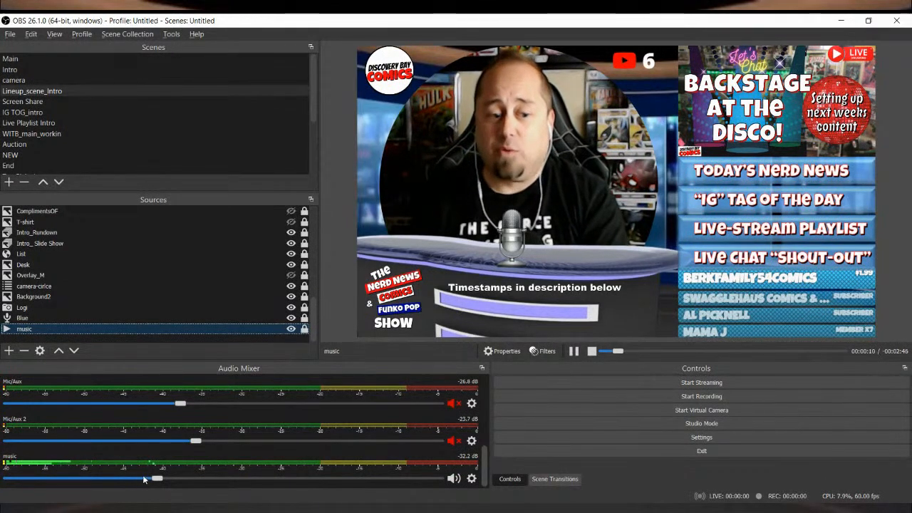
{"action": "left_click_drag", "start_coordinate": [155, 478], "coordinate": [203, 480]}
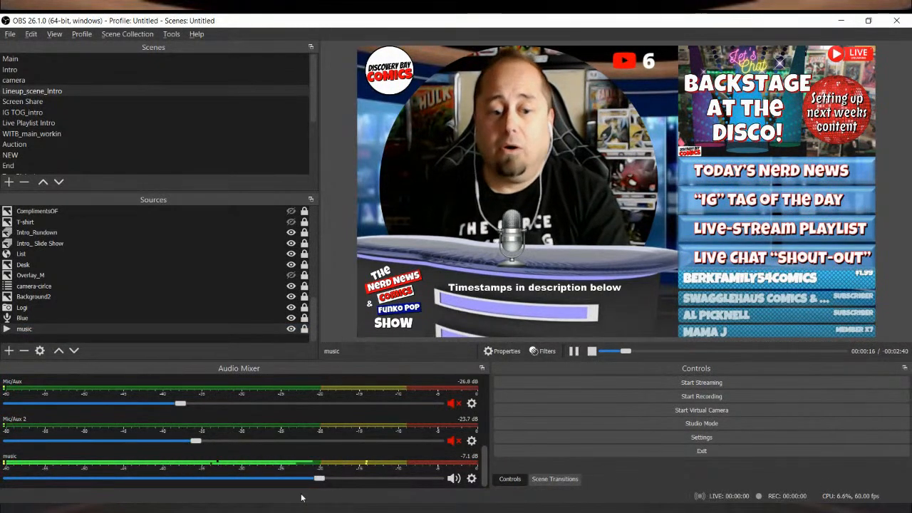
{"action": "left_click_drag", "start_coordinate": [274, 481], "coordinate": [173, 479]}
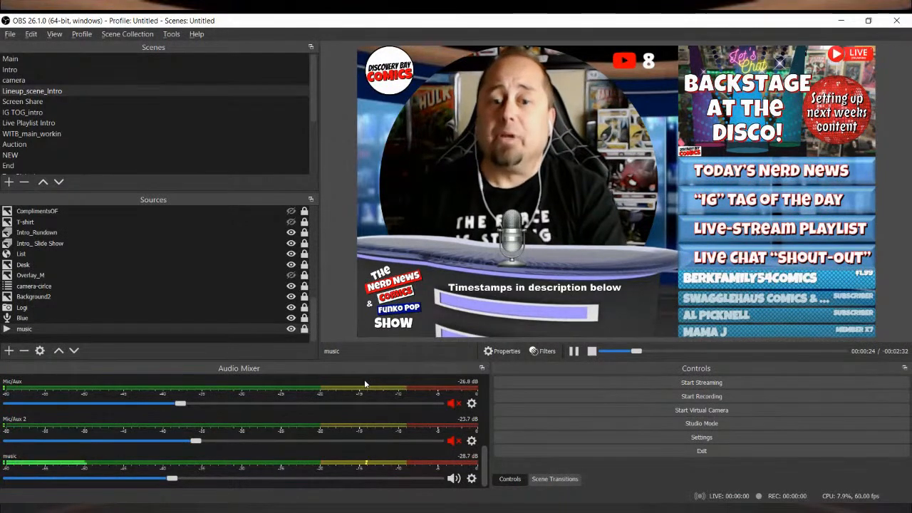
Step: Review the device properties of the Blue microphone source
{"action": "left_click", "coordinate": [67, 318]}
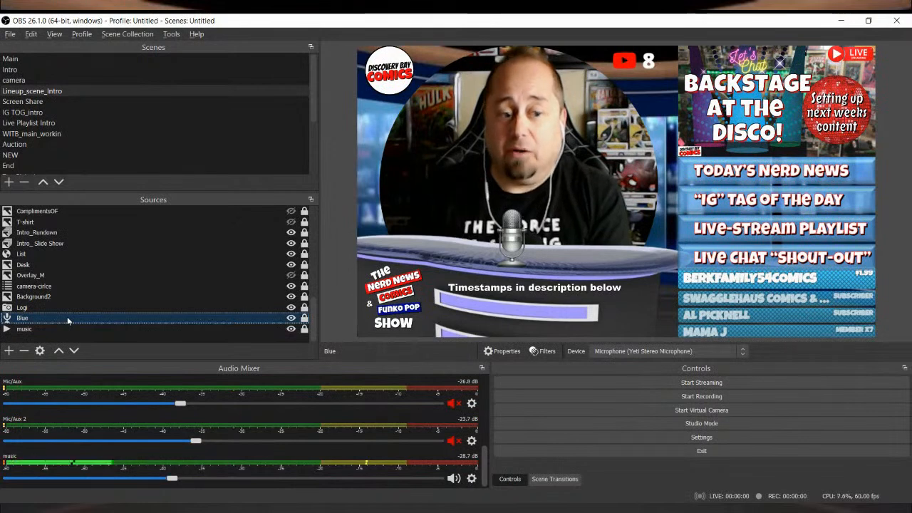
{"action": "double_click", "coordinate": [67, 318]}
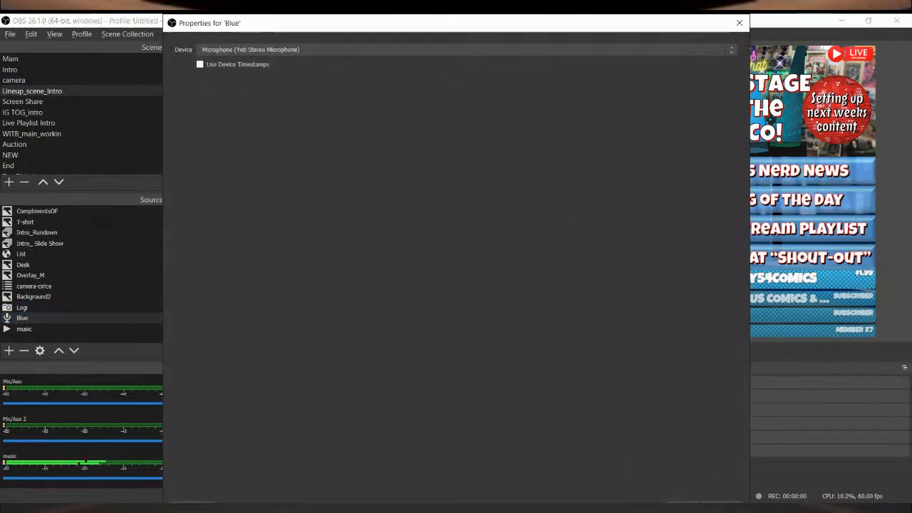
{"action": "left_click", "coordinate": [693, 503]}
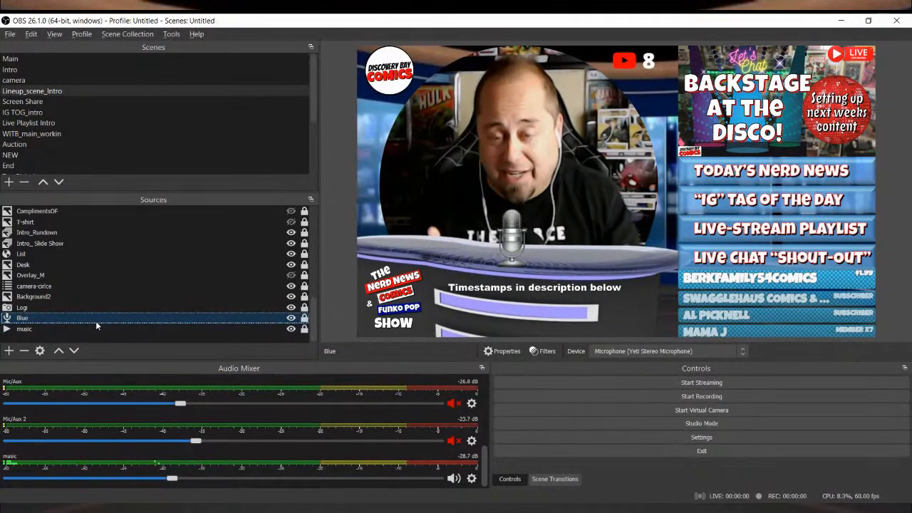
Step: Raise the Blue microphone's volume to about -10.4 dB in the audio mixer and review the advanced audio properties
{"action": "scroll", "coordinate": [213, 442], "scroll_direction": "up", "scroll_amount": 5}
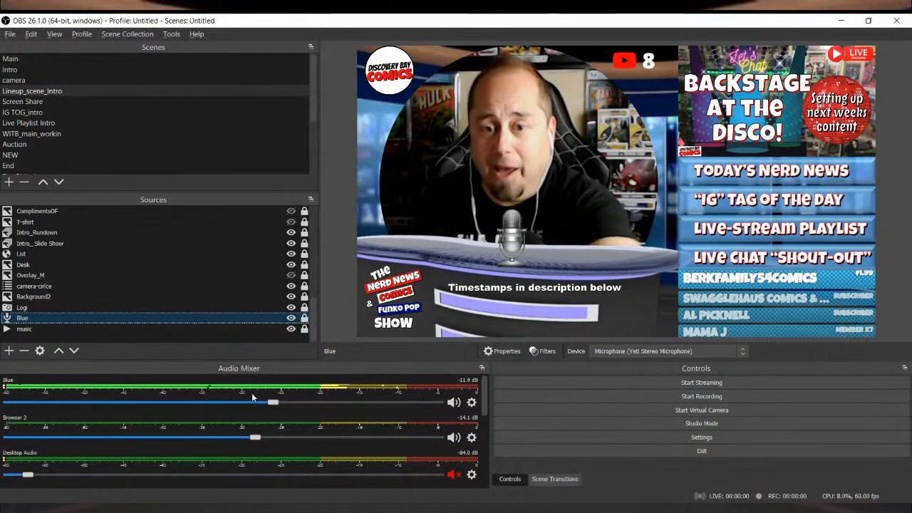
{"action": "mouse_move", "coordinate": [274, 402]}
{"action": "left_mouse_down"}
{"action": "mouse_move", "coordinate": [222, 404]}
{"action": "mouse_move", "coordinate": [285, 404]}
{"action": "left_mouse_up"}
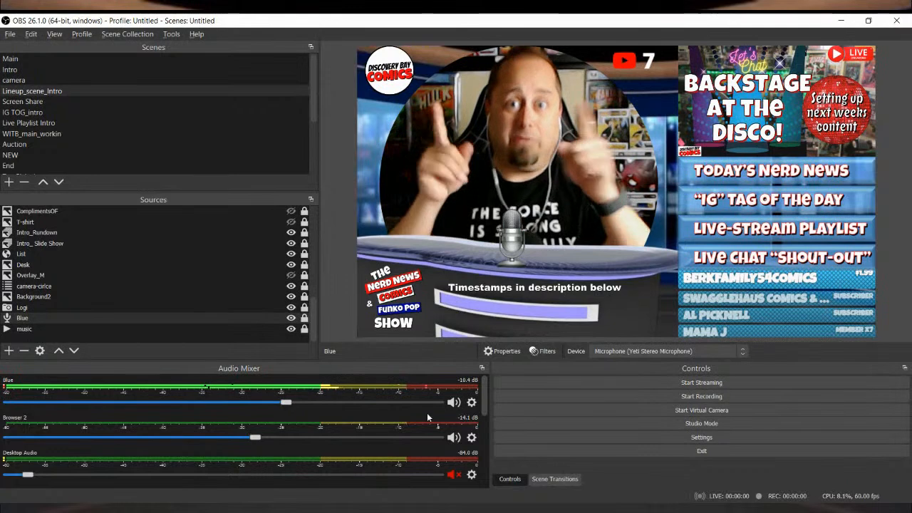
{"action": "left_click", "coordinate": [472, 402]}
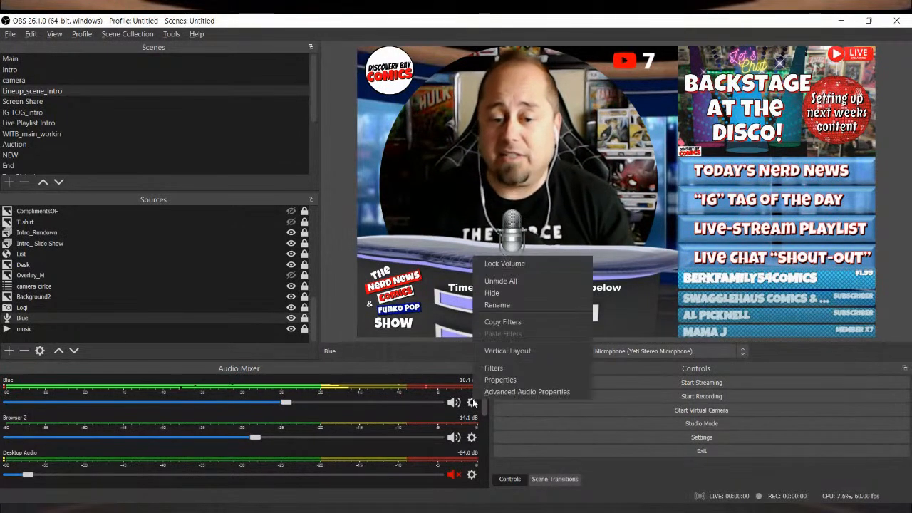
{"action": "left_click", "coordinate": [516, 391]}
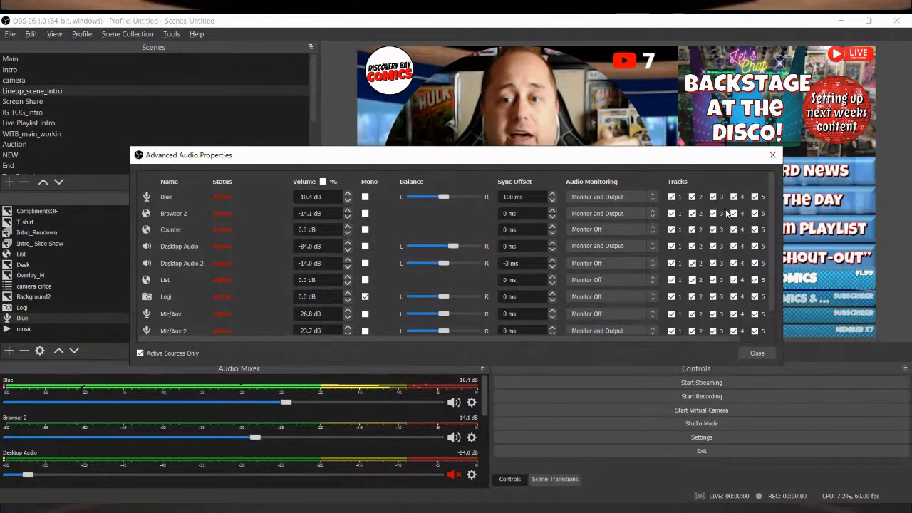
{"action": "left_click", "coordinate": [756, 353]}
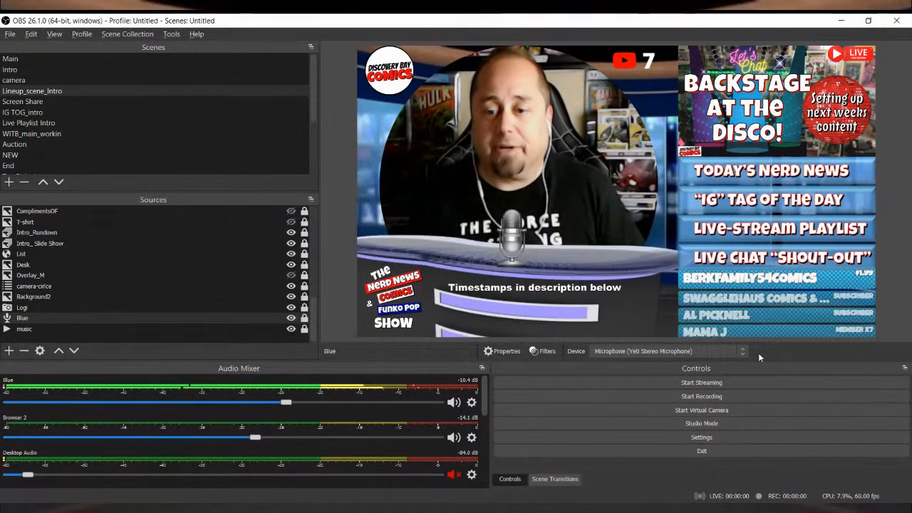
Step: Review the properties of the Background2 image source
{"action": "left_click", "coordinate": [58, 296]}
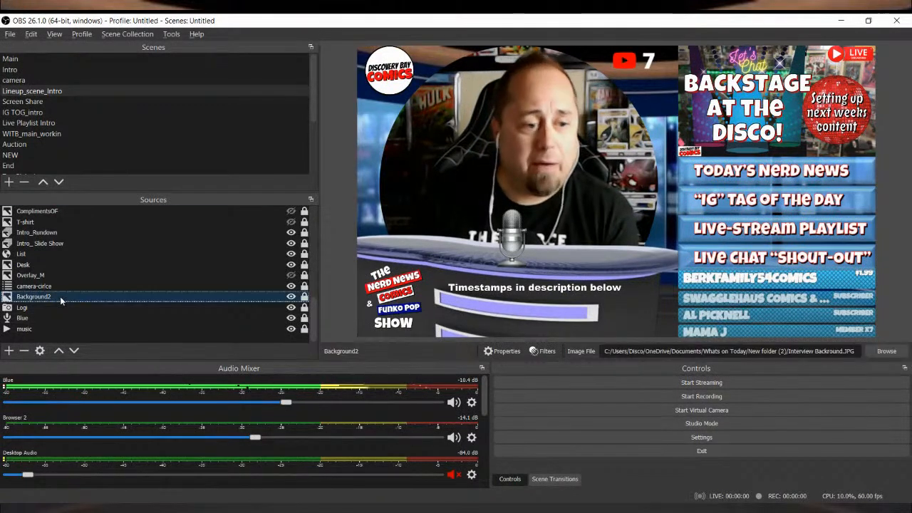
{"action": "double_click", "coordinate": [283, 298]}
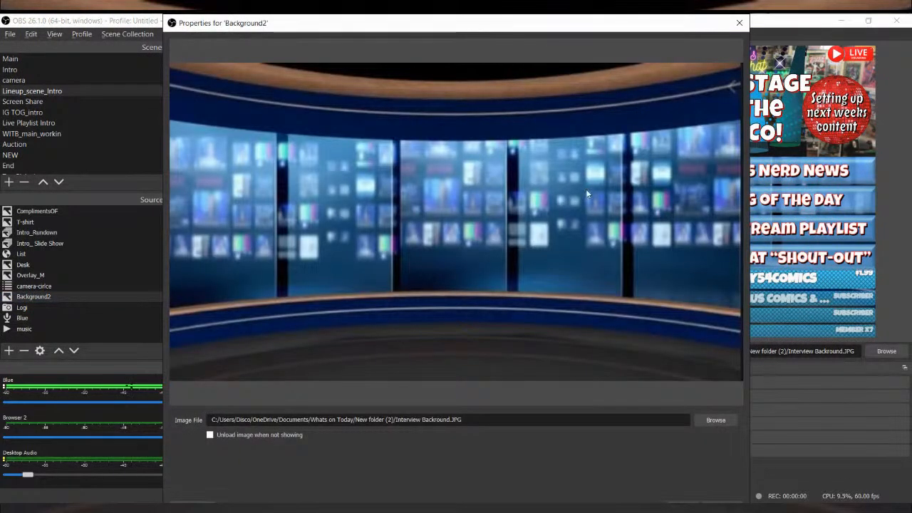
{"action": "left_click", "coordinate": [692, 504]}
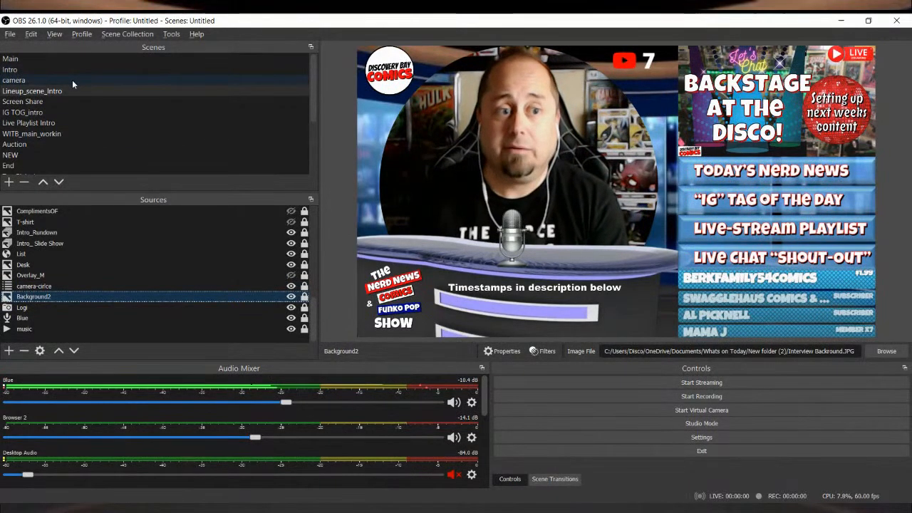
Step: View the camera and camera-cirlce scenes for comparison, and return to Lineup_scene_Intro
{"action": "left_click", "coordinate": [72, 80]}
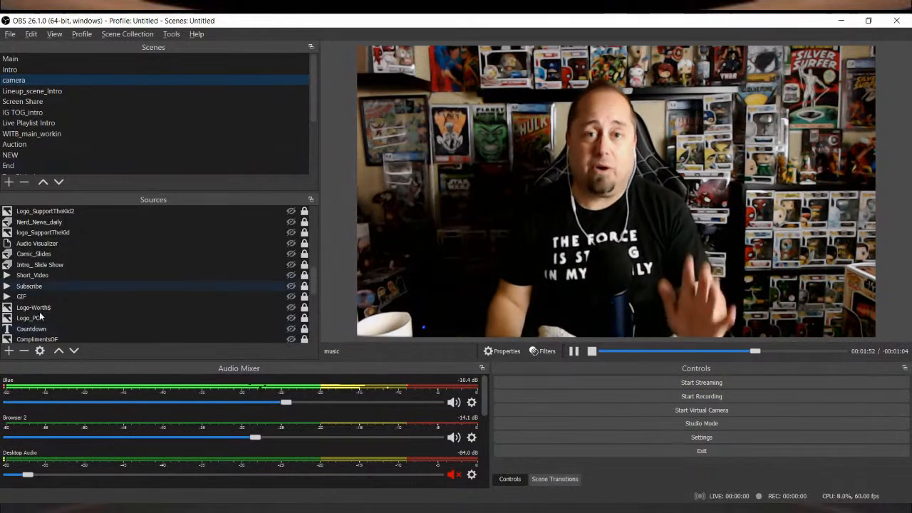
{"action": "scroll", "coordinate": [69, 132], "scroll_direction": "down", "scroll_amount": 2}
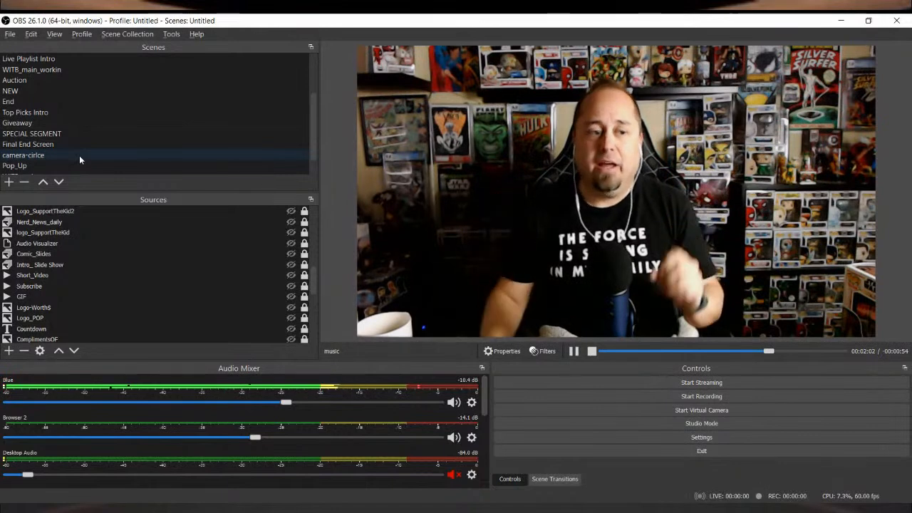
{"action": "left_click", "coordinate": [79, 156]}
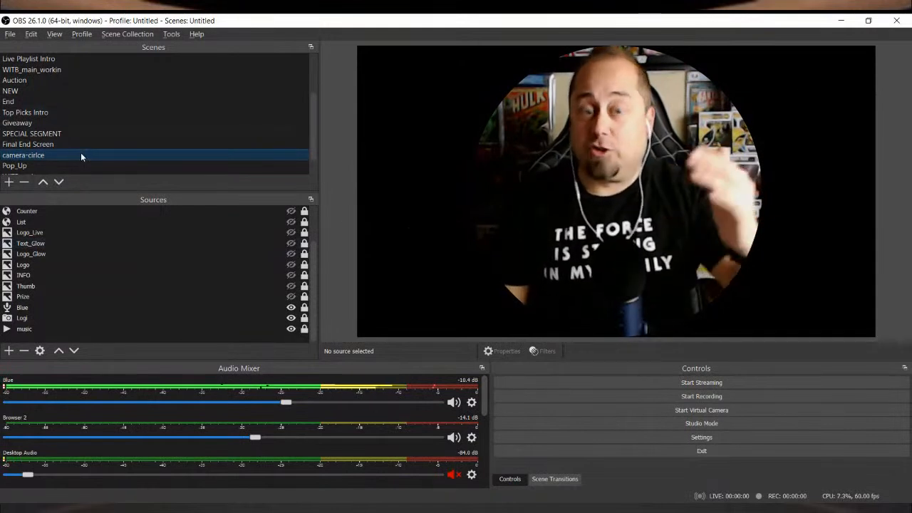
{"action": "scroll", "coordinate": [86, 133], "scroll_direction": "up", "scroll_amount": 2}
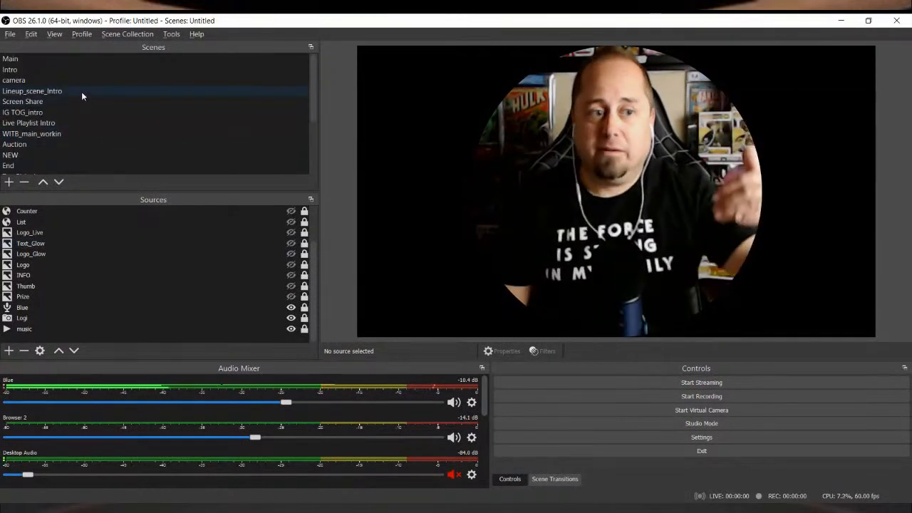
{"action": "left_click", "coordinate": [82, 97]}
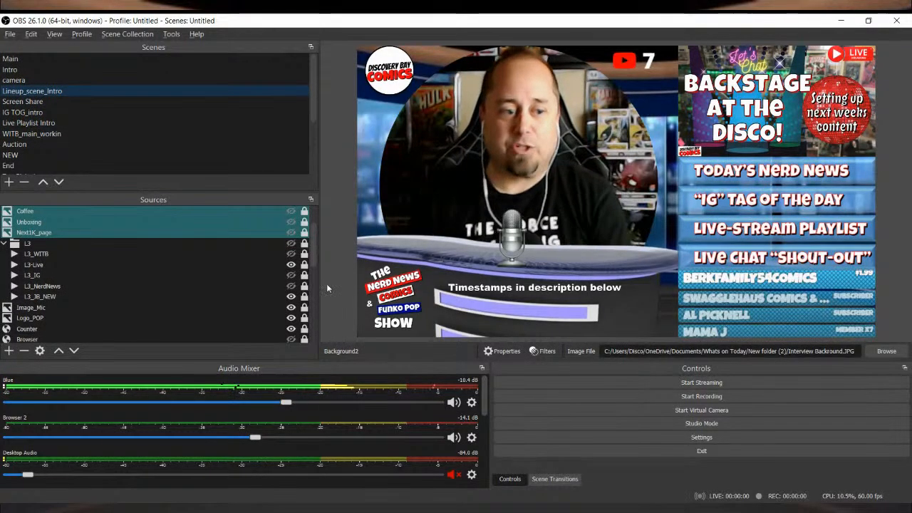
Step: Move the Logi camera above Background2 to preview it in place of camera-cirlce, and hide it in favour of camera-cirlce again
{"action": "scroll", "coordinate": [203, 310], "scroll_direction": "down", "scroll_amount": 6}
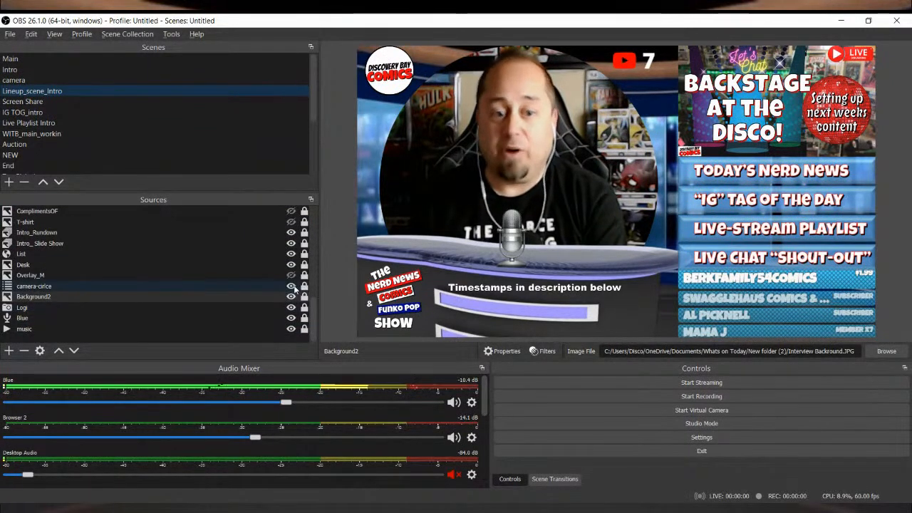
{"action": "left_click", "coordinate": [290, 285]}
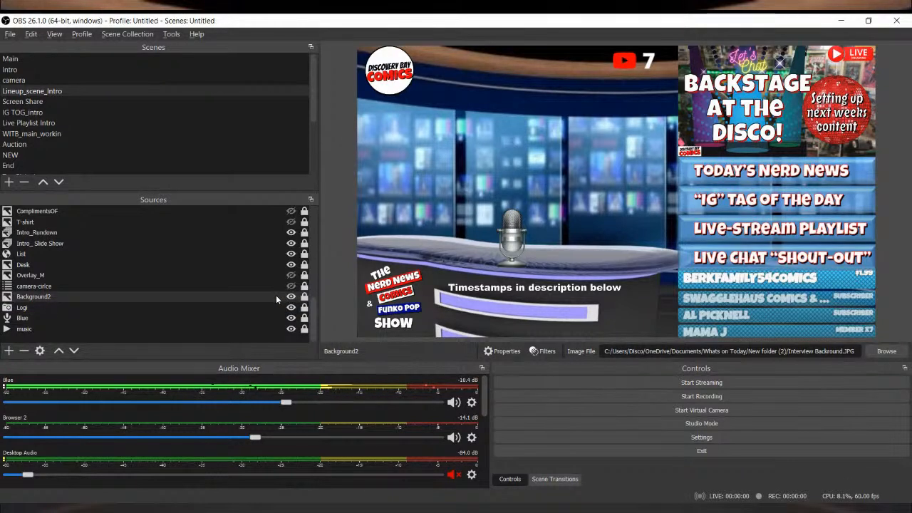
{"action": "left_click", "coordinate": [276, 307]}
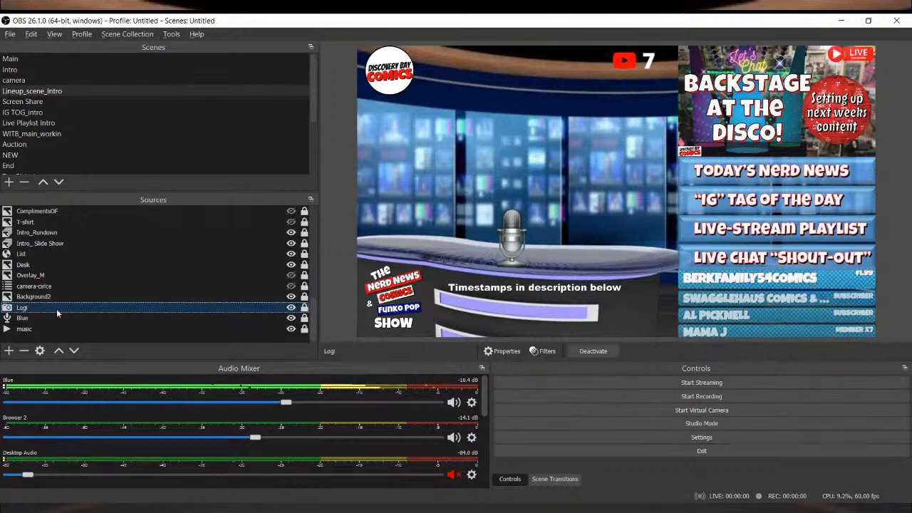
{"action": "left_click", "coordinate": [59, 351]}
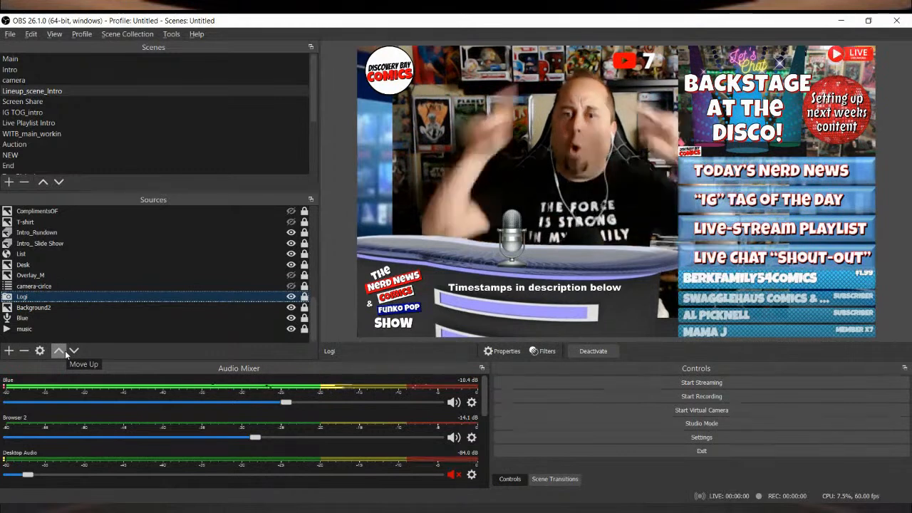
{"action": "left_click", "coordinate": [291, 298]}
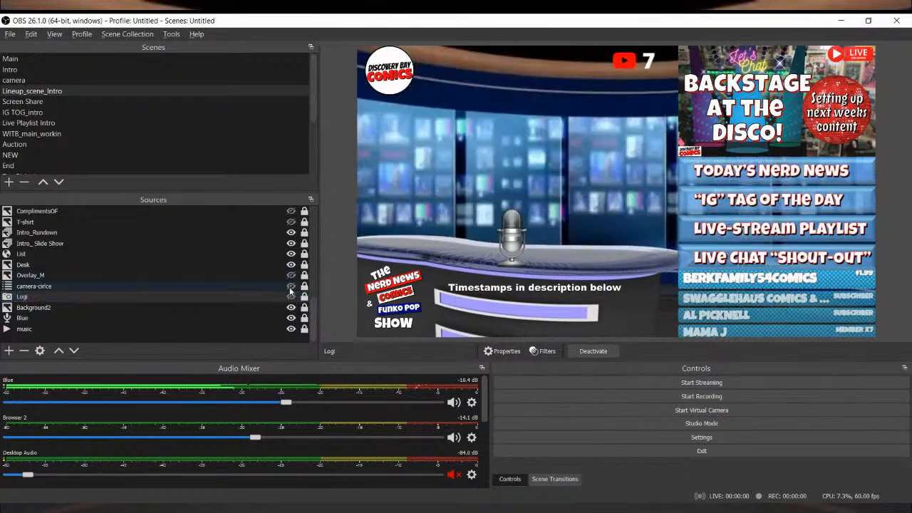
{"action": "left_click", "coordinate": [291, 287]}
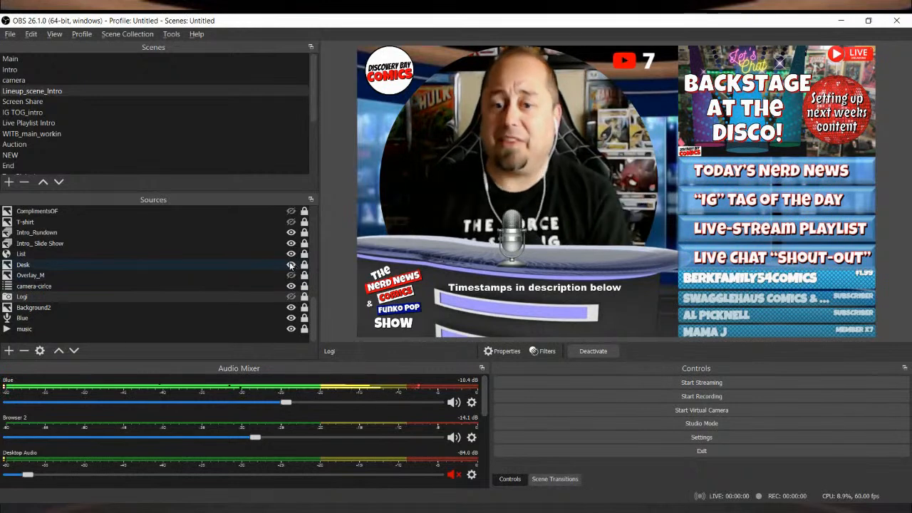
Step: Briefly hide the Desk image to compare the scene without it, and review its image properties
{"action": "left_click", "coordinate": [290, 264]}
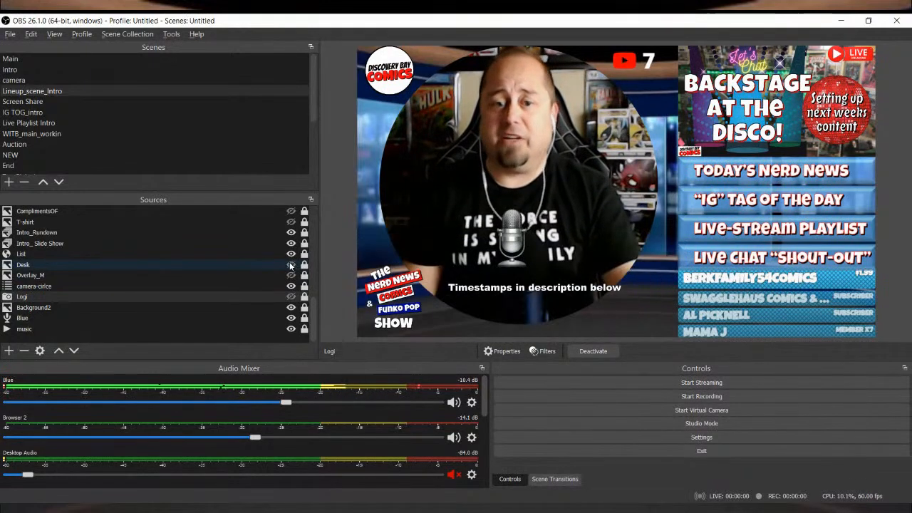
{"action": "left_click", "coordinate": [290, 265]}
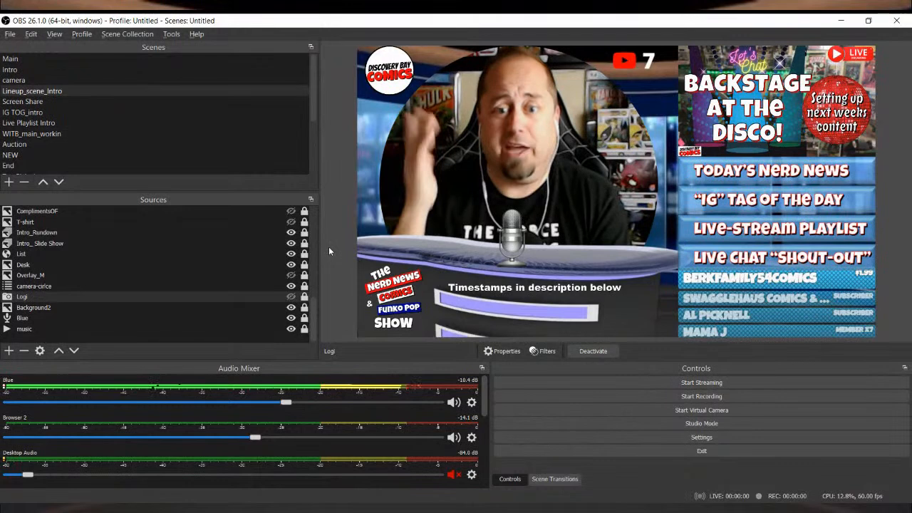
{"action": "double_click", "coordinate": [161, 265]}
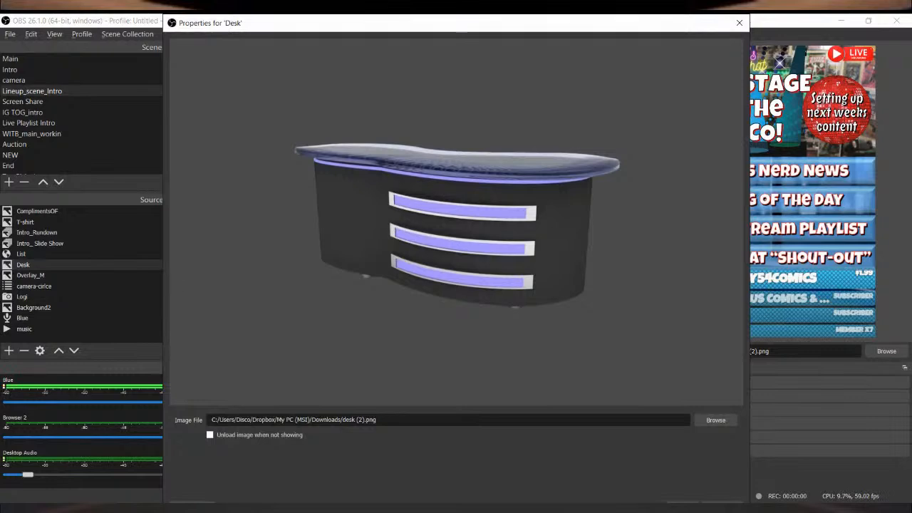
{"action": "left_click", "coordinate": [692, 504]}
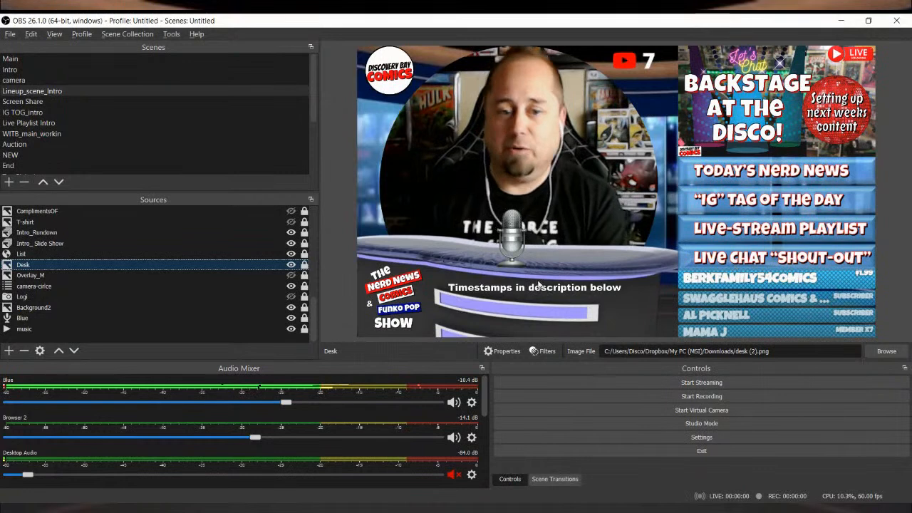
Step: Unlock the Desk image, nudge it slightly in the preview, and lock it again
{"action": "left_click", "coordinate": [304, 265]}
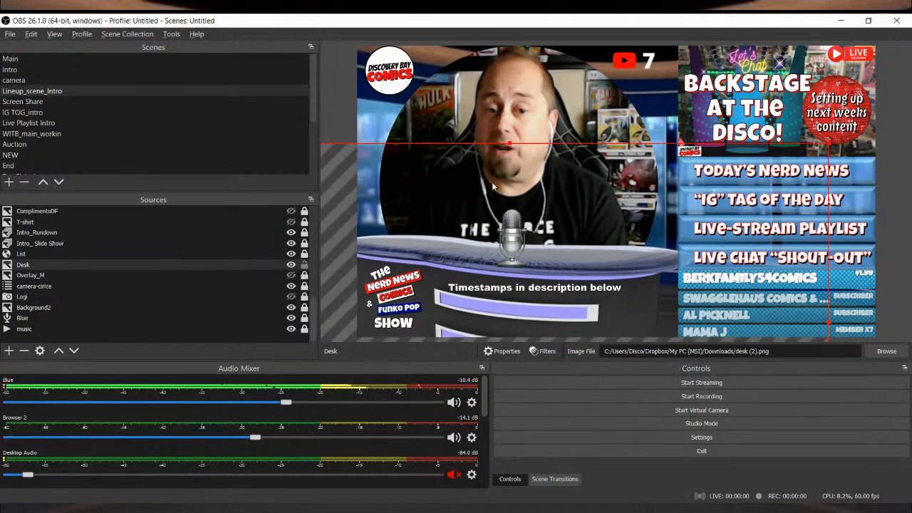
{"action": "mouse_move", "coordinate": [512, 171]}
{"action": "left_mouse_down"}
{"action": "mouse_move", "coordinate": [492, 169]}
{"action": "mouse_move", "coordinate": [513, 172]}
{"action": "left_mouse_up"}
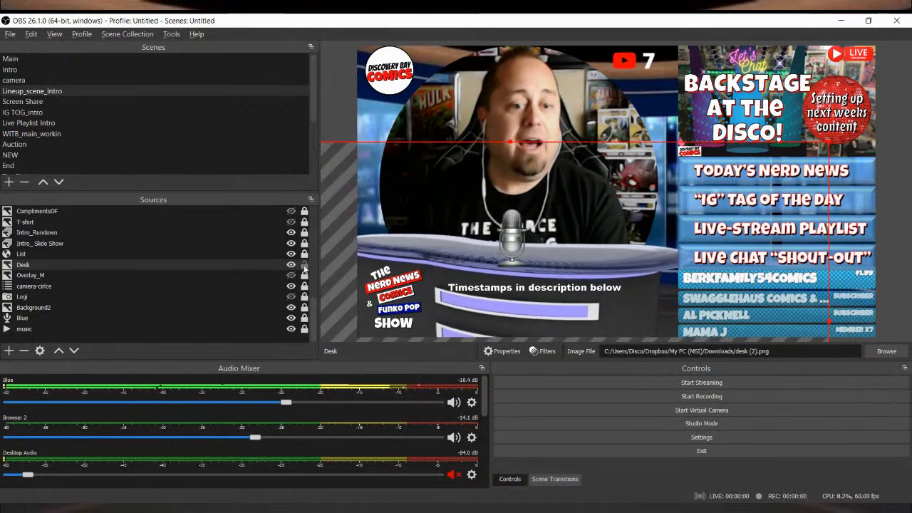
{"action": "left_click", "coordinate": [305, 265]}
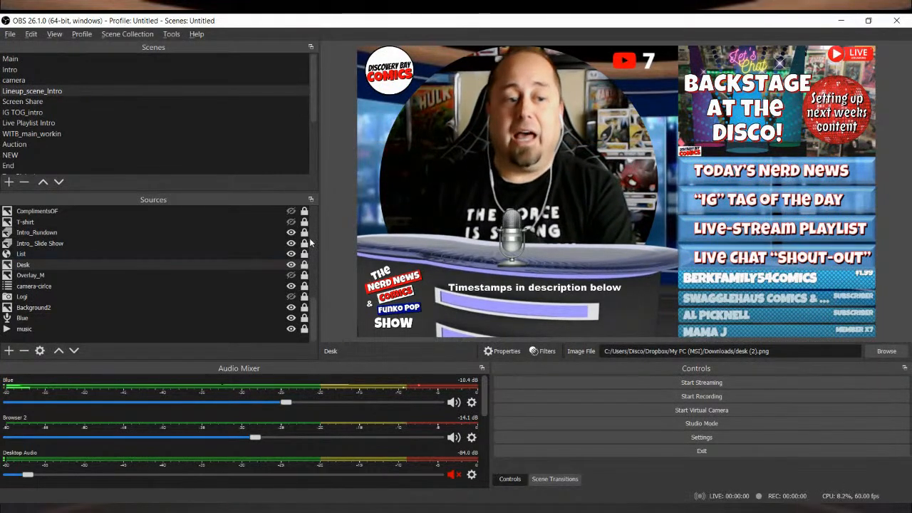
Step: Unlock the List browser source and briefly hide it to demonstrate the area it fills in the scene
{"action": "left_click", "coordinate": [235, 254]}
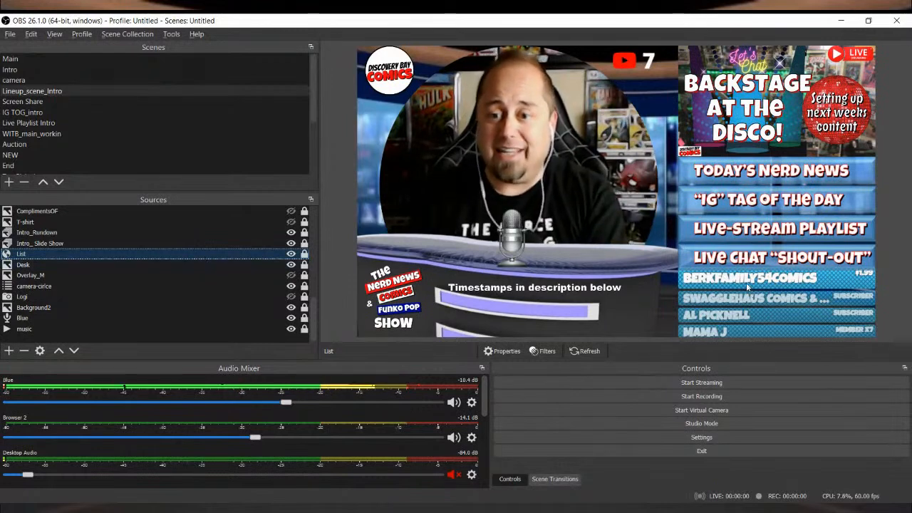
{"action": "left_click", "coordinate": [303, 254]}
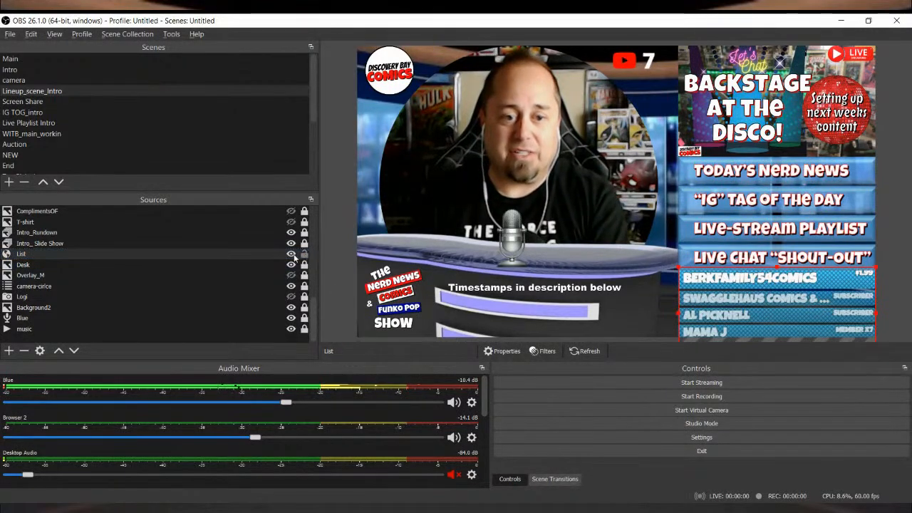
{"action": "left_click", "coordinate": [290, 254]}
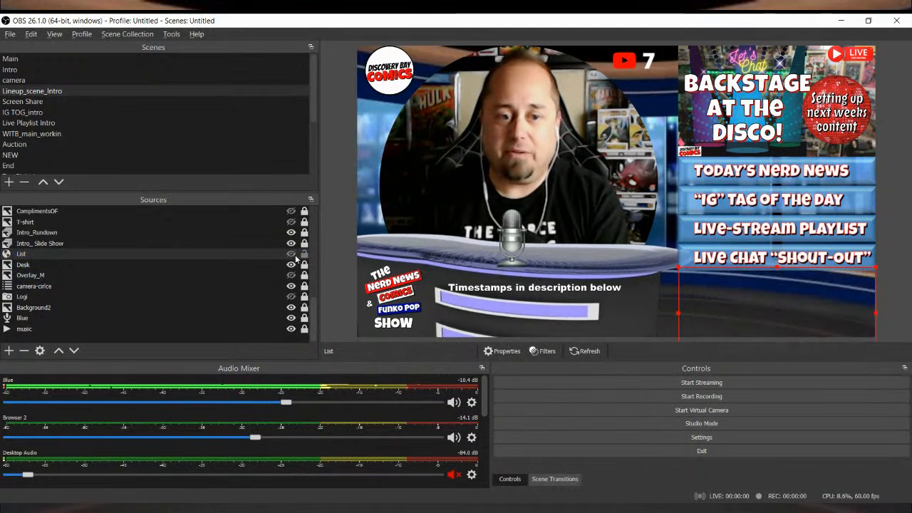
{"action": "left_click", "coordinate": [291, 254]}
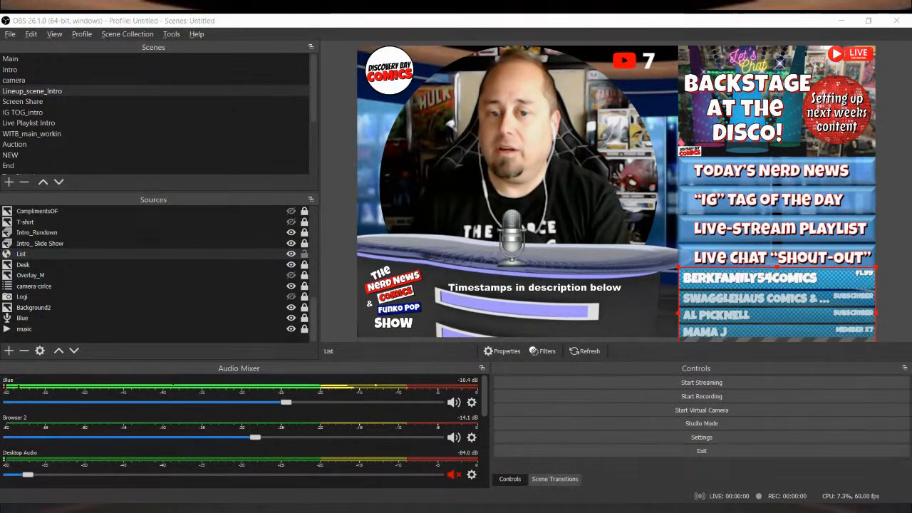
{"action": "left_click", "coordinate": [762, 306]}
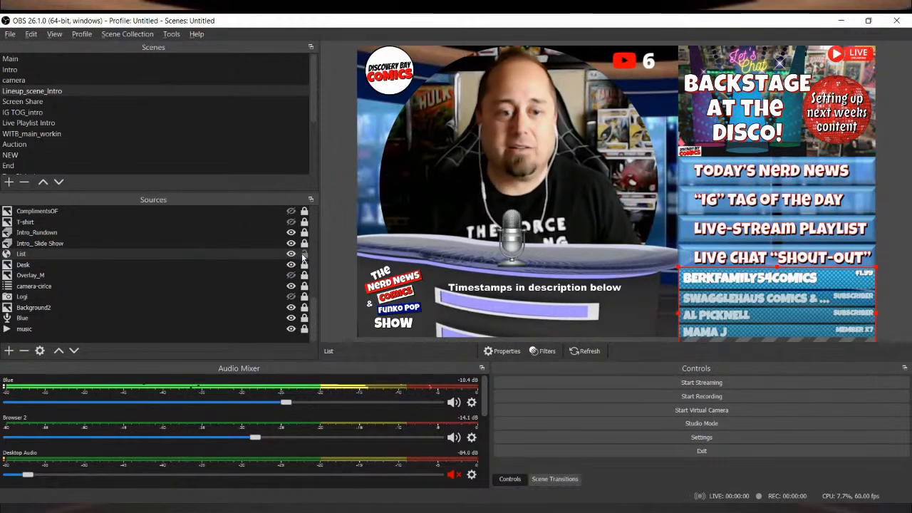
Step: Unlock the Intro_ Slide Show and Intro_Rundown sources and select each in the preview to show the area it covers
{"action": "left_click", "coordinate": [261, 244]}
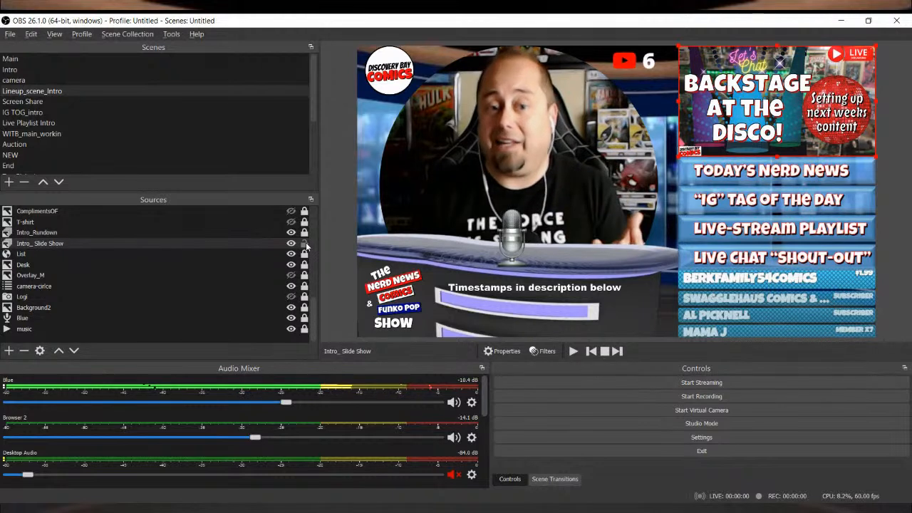
{"action": "left_click", "coordinate": [198, 240]}
{"action": "left_click", "coordinate": [199, 233]}
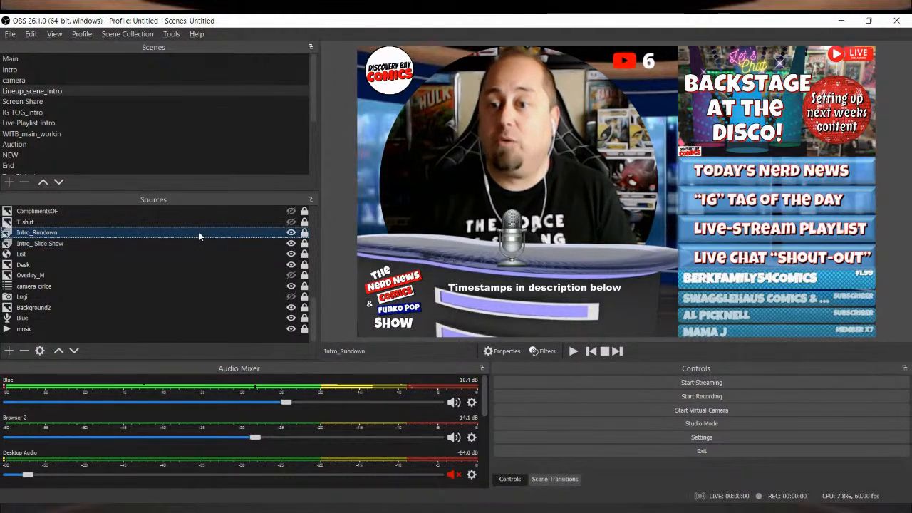
{"action": "left_click", "coordinate": [305, 233]}
{"action": "left_click", "coordinate": [304, 244]}
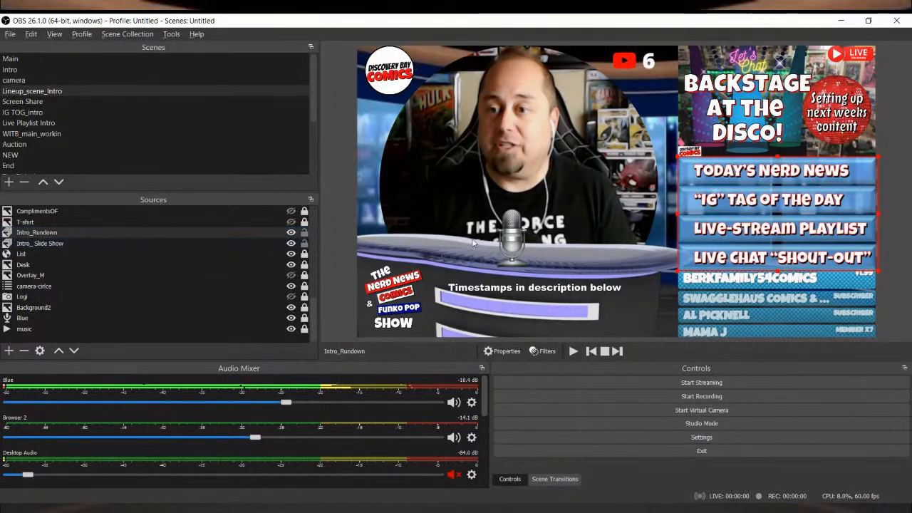
{"action": "left_click", "coordinate": [837, 98]}
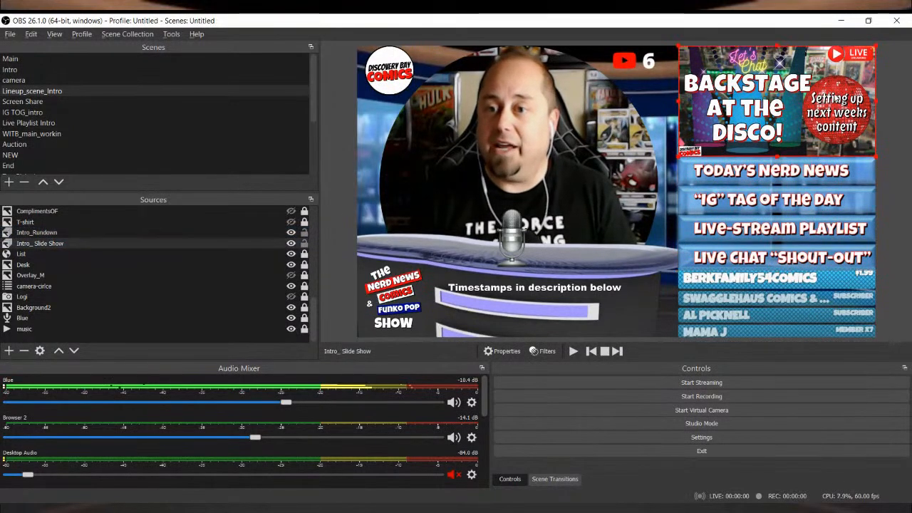
{"action": "left_click", "coordinate": [830, 181]}
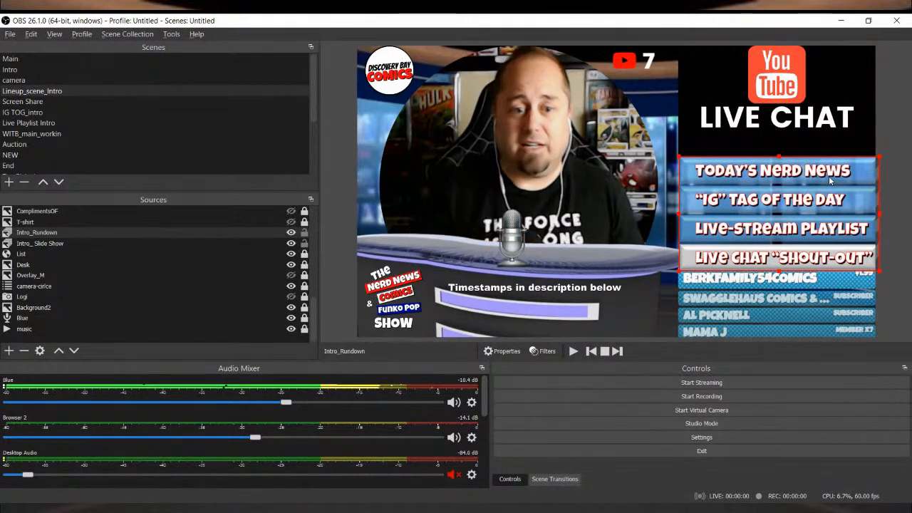
Step: Review the slide mode, timing and image files in Intro_ Slide Show's properties, and lock Intro_ Slide Show and Intro_Rundown again
{"action": "double_click", "coordinate": [104, 243]}
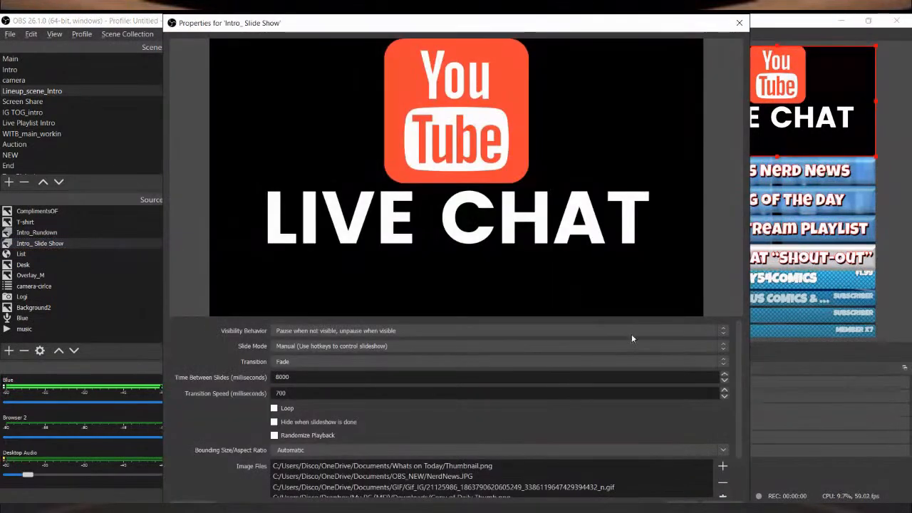
{"action": "scroll", "coordinate": [579, 385], "scroll_direction": "down", "scroll_amount": 2}
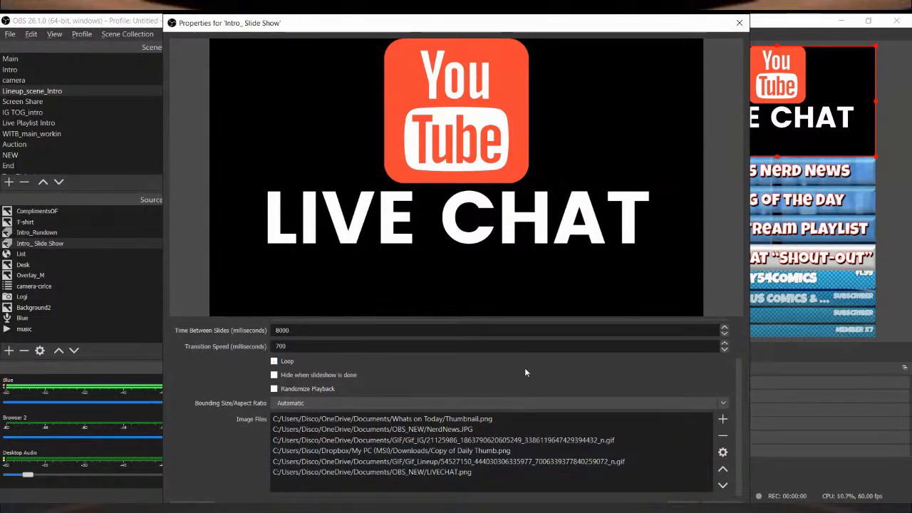
{"action": "scroll", "coordinate": [640, 363], "scroll_direction": "up", "scroll_amount": 2}
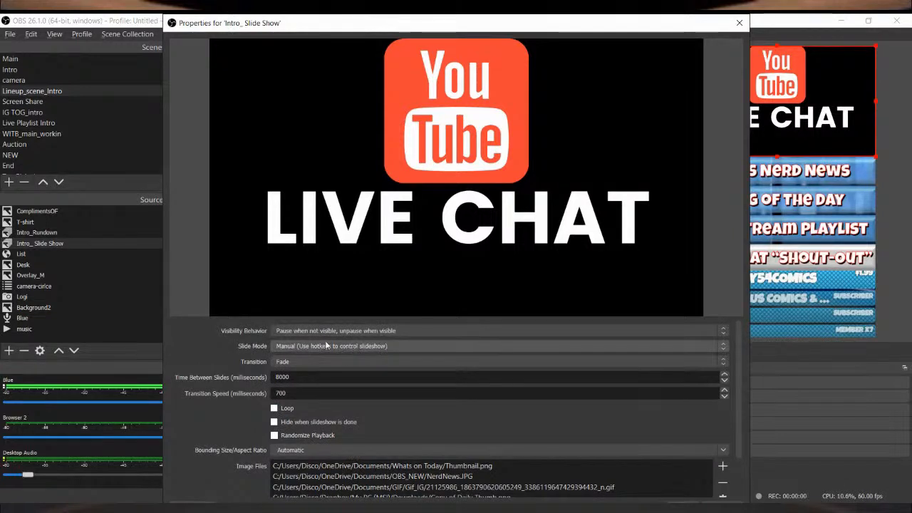
{"action": "left_click", "coordinate": [682, 504]}
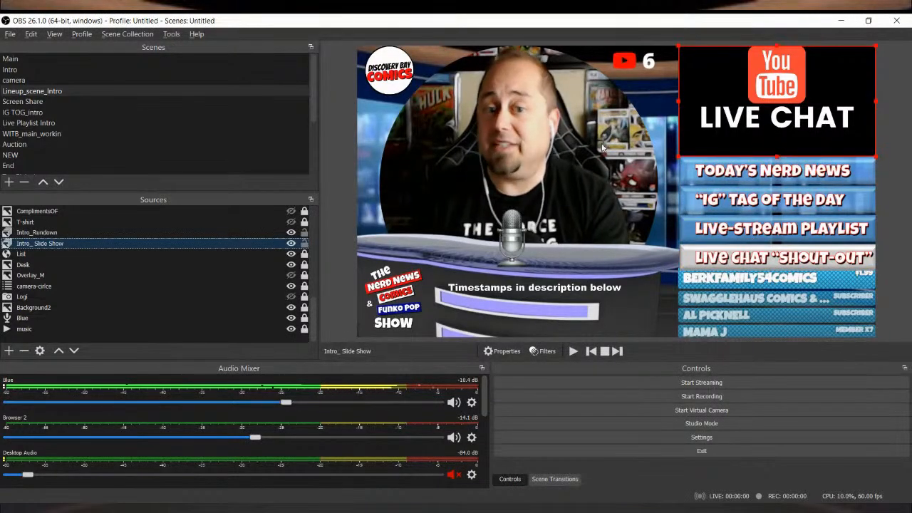
{"action": "left_click", "coordinate": [305, 243]}
{"action": "left_click", "coordinate": [305, 233]}
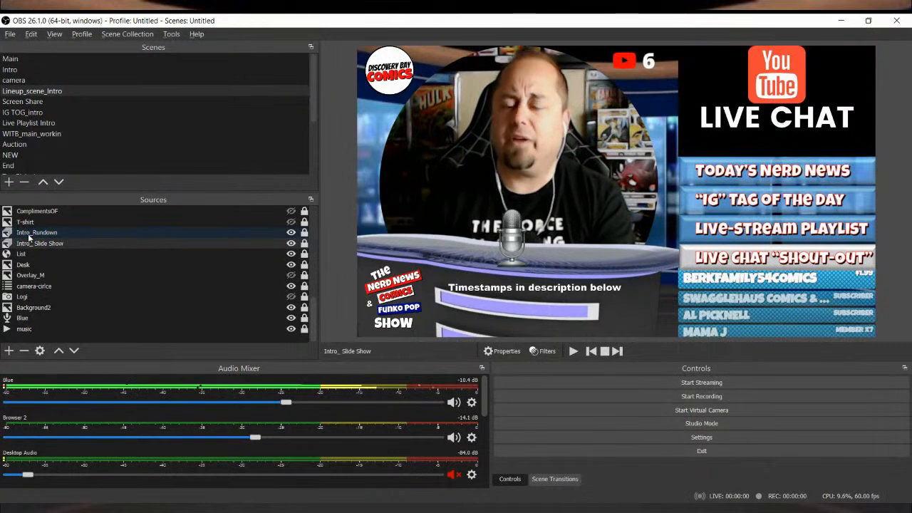
Step: Point out the Image Slide Show source type, and briefly toggle the visibility of Intro_Rundown and Intro_ Slide Show to demonstrate them
{"action": "left_click", "coordinate": [9, 351]}
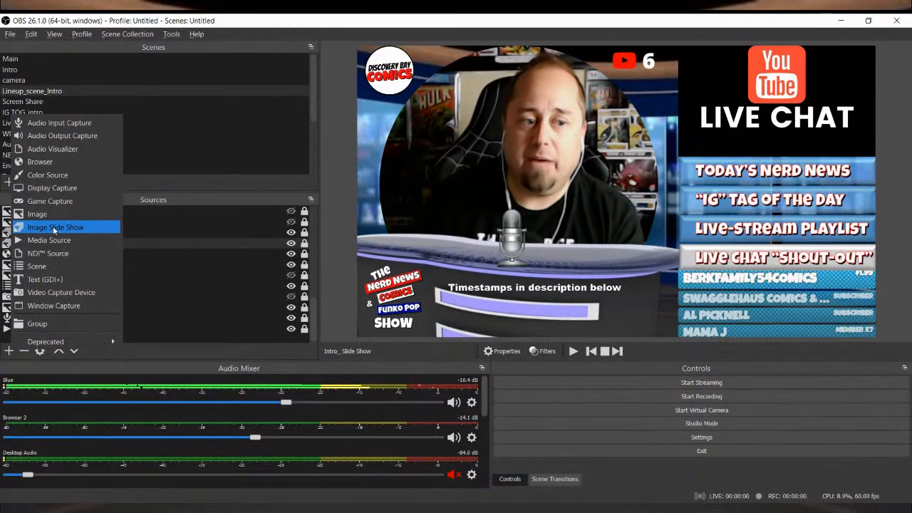
{"action": "left_click", "coordinate": [235, 246]}
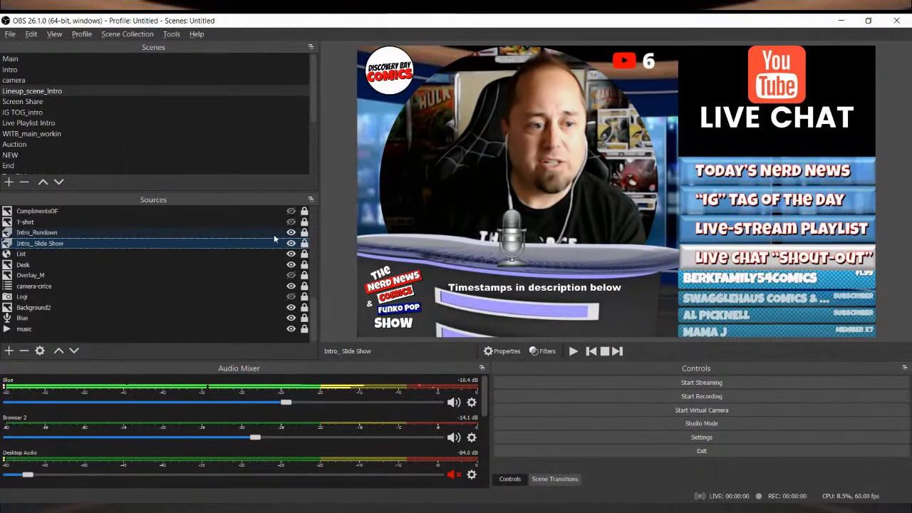
{"action": "left_click", "coordinate": [290, 233]}
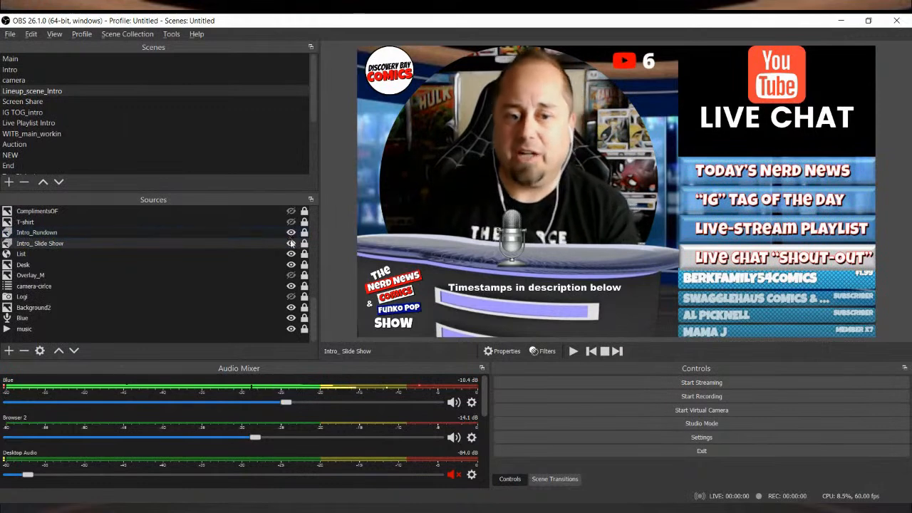
{"action": "left_click", "coordinate": [291, 243]}
{"action": "left_click", "coordinate": [291, 243]}
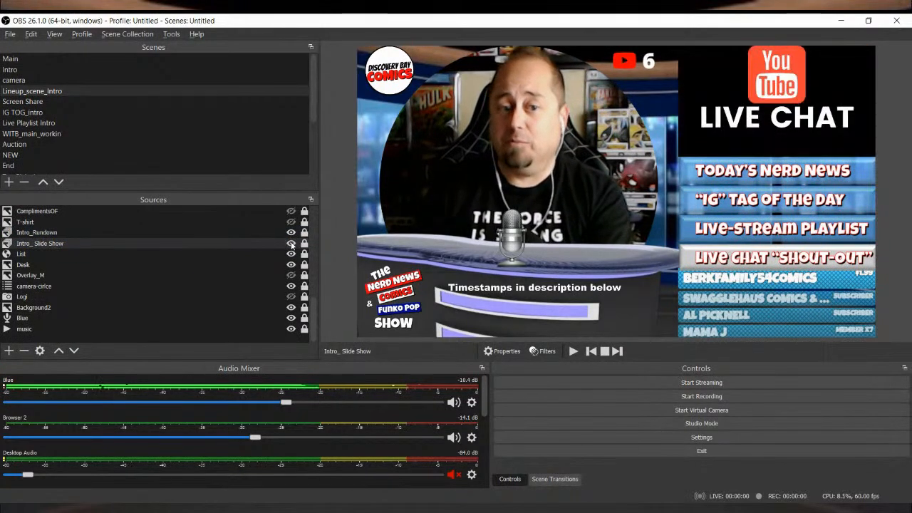
{"action": "left_click", "coordinate": [291, 243]}
{"action": "left_click", "coordinate": [291, 243]}
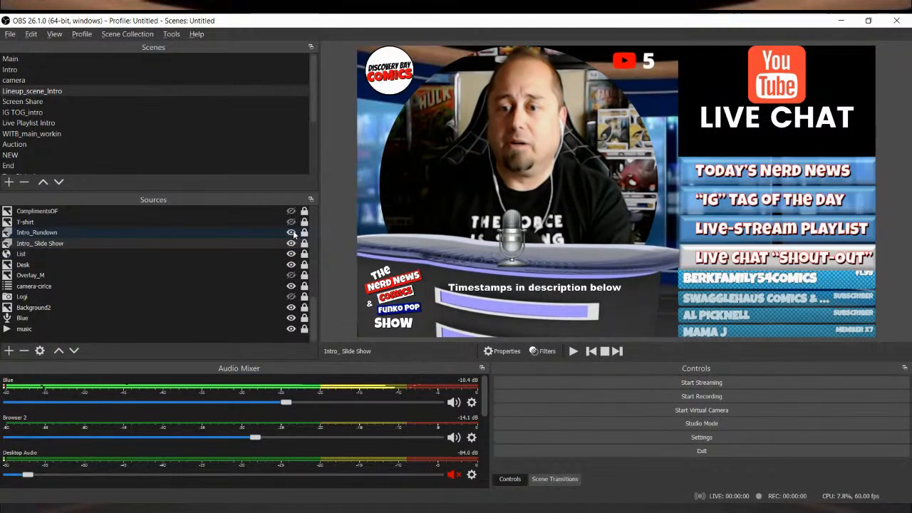
Step: Briefly hide the Logo image and the Text-Chapters Below text source to demonstrate what each adds to the scene
{"action": "scroll", "coordinate": [252, 239], "scroll_direction": "up", "scroll_amount": 2}
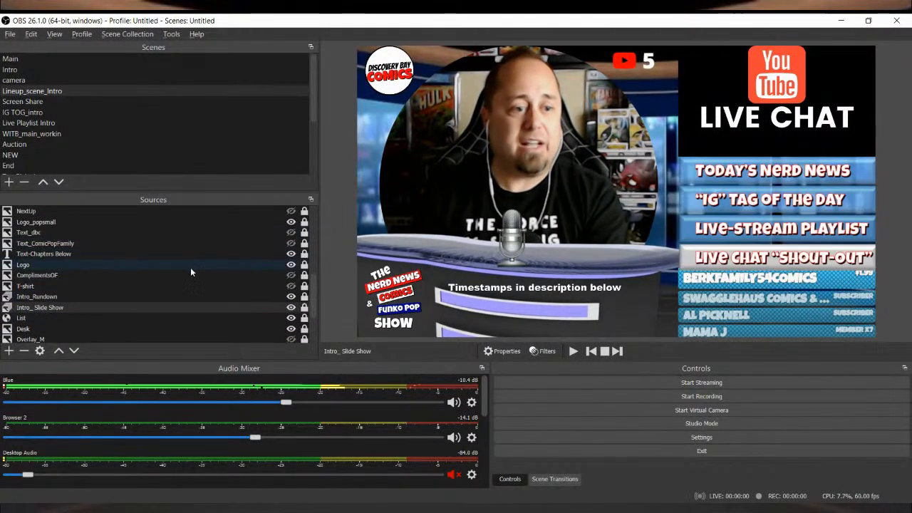
{"action": "left_click", "coordinate": [291, 266]}
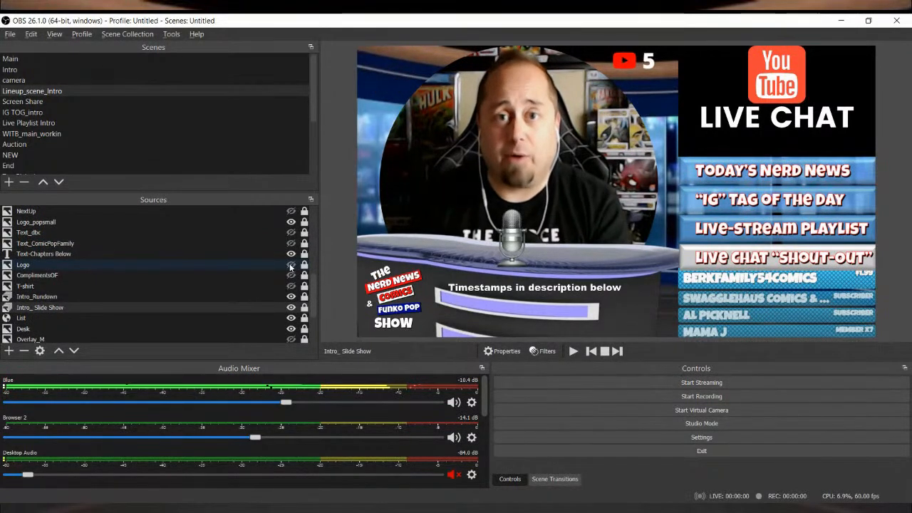
{"action": "left_click", "coordinate": [291, 265]}
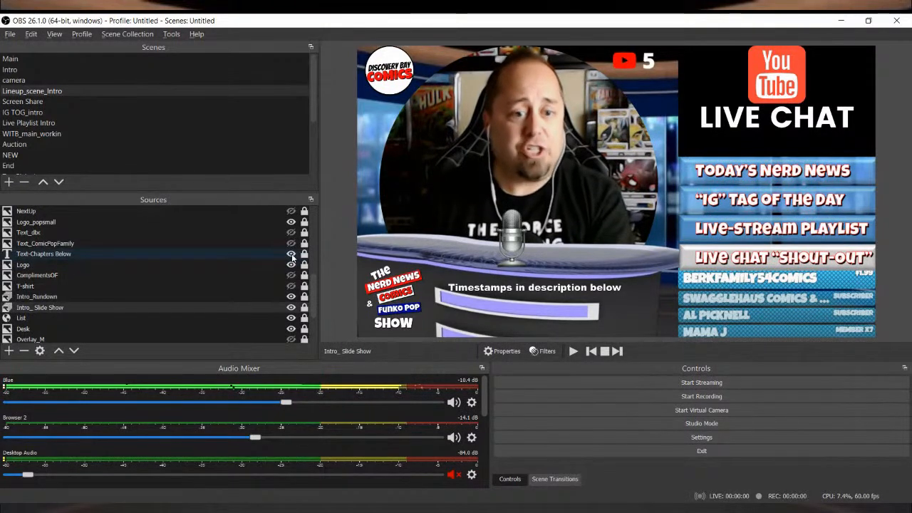
{"action": "left_click", "coordinate": [293, 257]}
{"action": "left_click", "coordinate": [292, 257]}
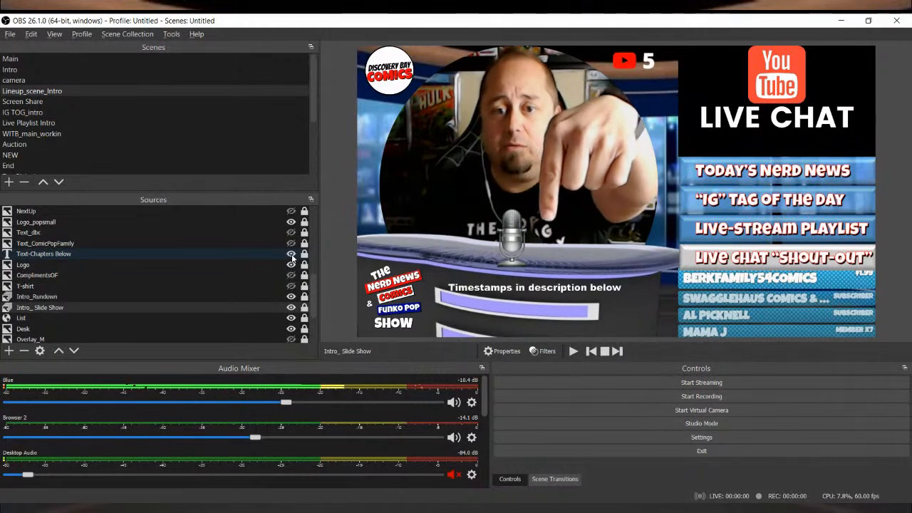
{"action": "left_click", "coordinate": [292, 257]}
{"action": "left_click", "coordinate": [292, 257]}
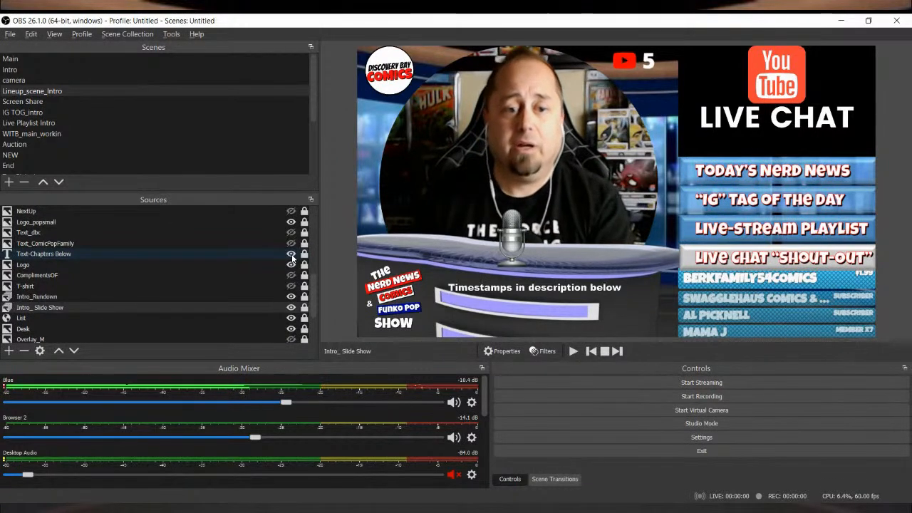
Step: Review the text properties of Text-Chapters Below and set its text color to red (#ff0000)
{"action": "double_click", "coordinate": [277, 254]}
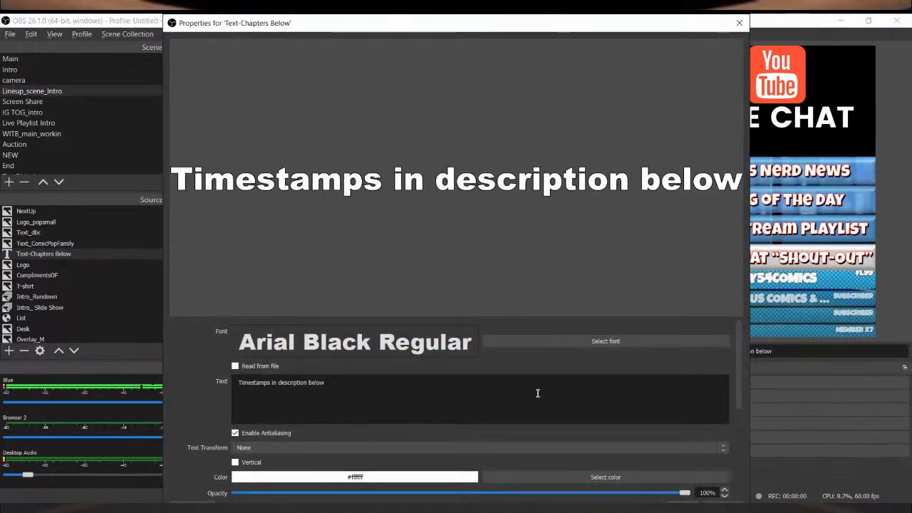
{"action": "scroll", "coordinate": [538, 393], "scroll_direction": "down", "scroll_amount": 2}
{"action": "scroll", "coordinate": [549, 392], "scroll_direction": "up", "scroll_amount": 2}
{"action": "scroll", "coordinate": [703, 475], "scroll_direction": "down", "scroll_amount": 5}
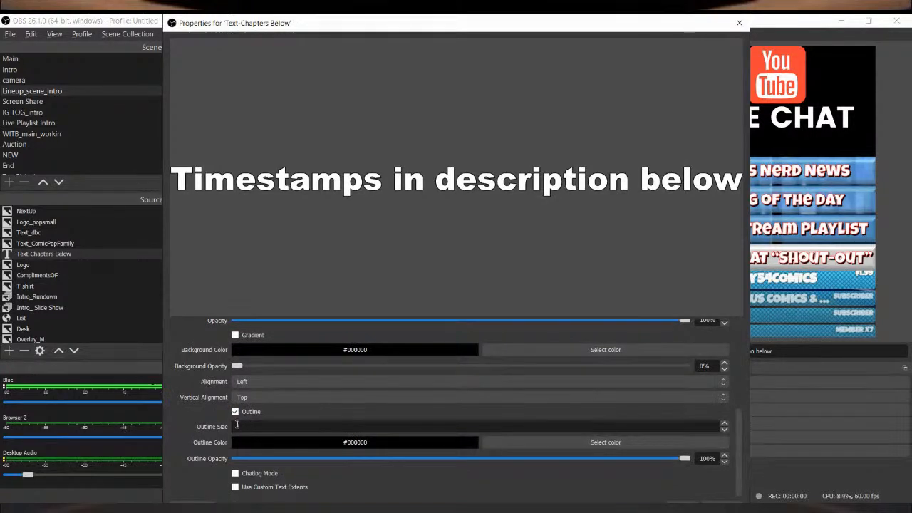
{"action": "scroll", "coordinate": [343, 358], "scroll_direction": "up", "scroll_amount": 3}
{"action": "left_click", "coordinate": [600, 411]}
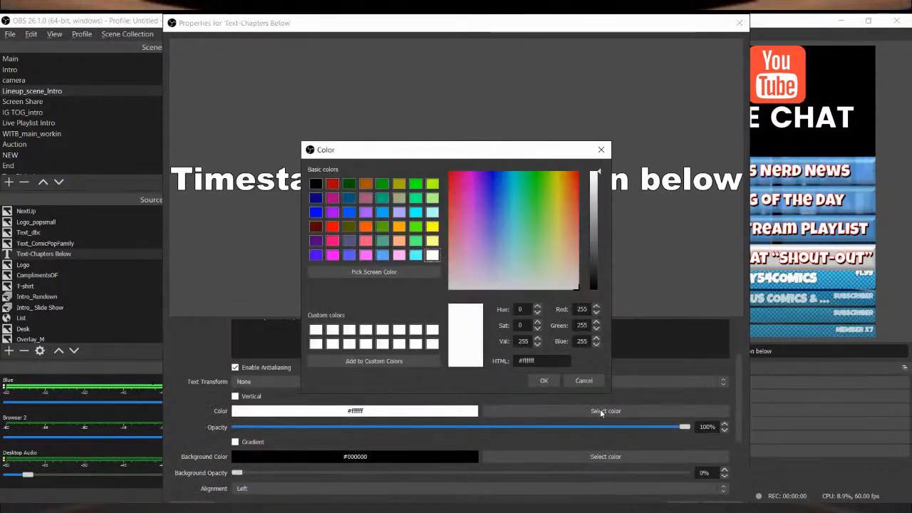
{"action": "left_click", "coordinate": [332, 224]}
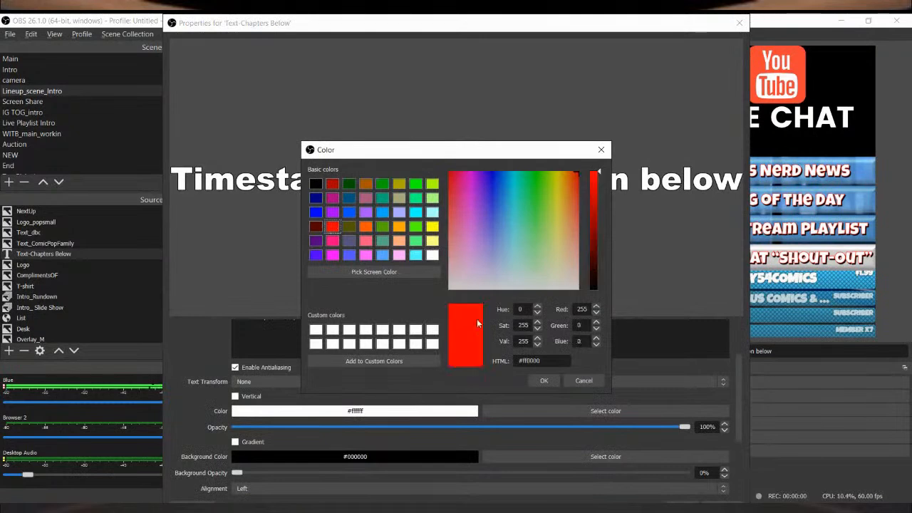
{"action": "left_click", "coordinate": [545, 381]}
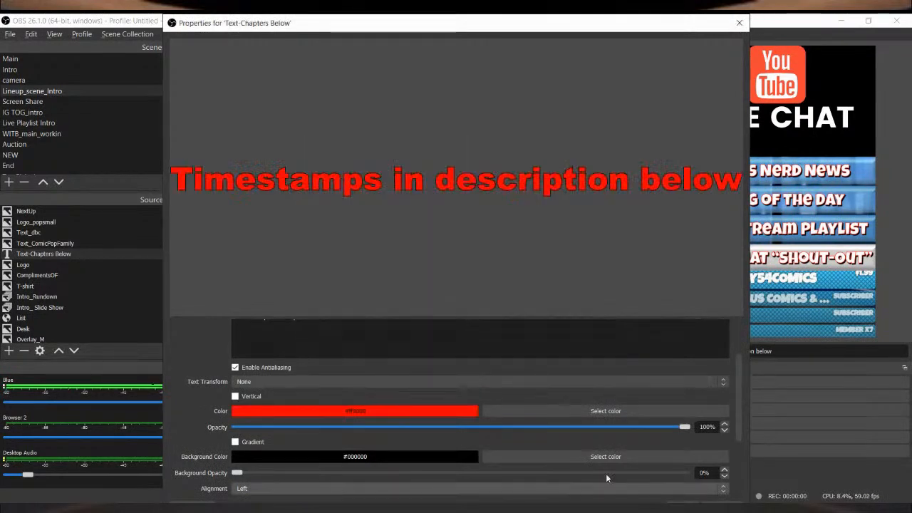
{"action": "left_click", "coordinate": [684, 499]}
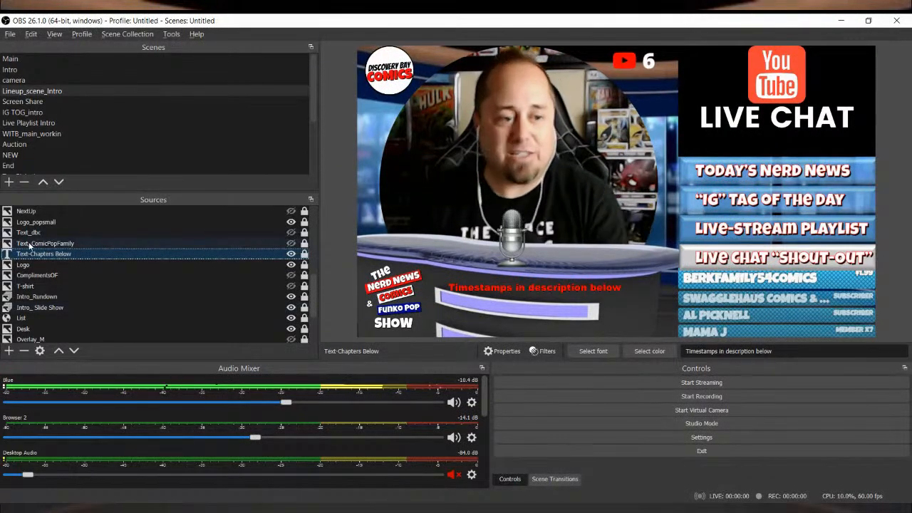
Step: Briefly hide the Logo_popsmall image to compare the scene without it, and review its image properties
{"action": "scroll", "coordinate": [211, 257], "scroll_direction": "up", "scroll_amount": 2}
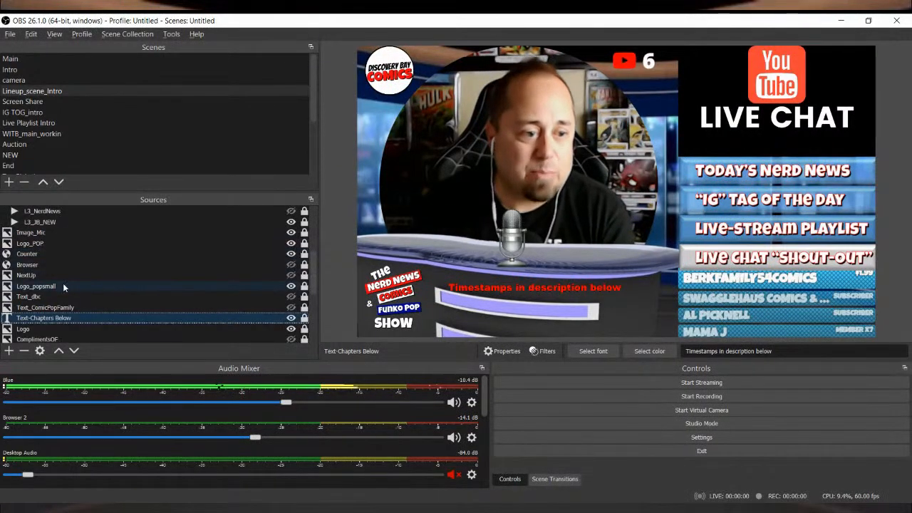
{"action": "left_click", "coordinate": [35, 287]}
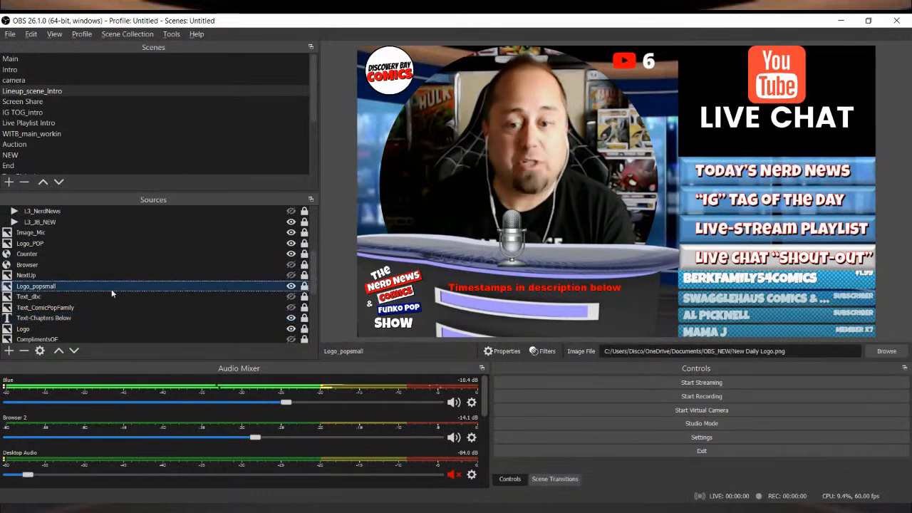
{"action": "left_click", "coordinate": [292, 286]}
{"action": "left_click", "coordinate": [291, 286]}
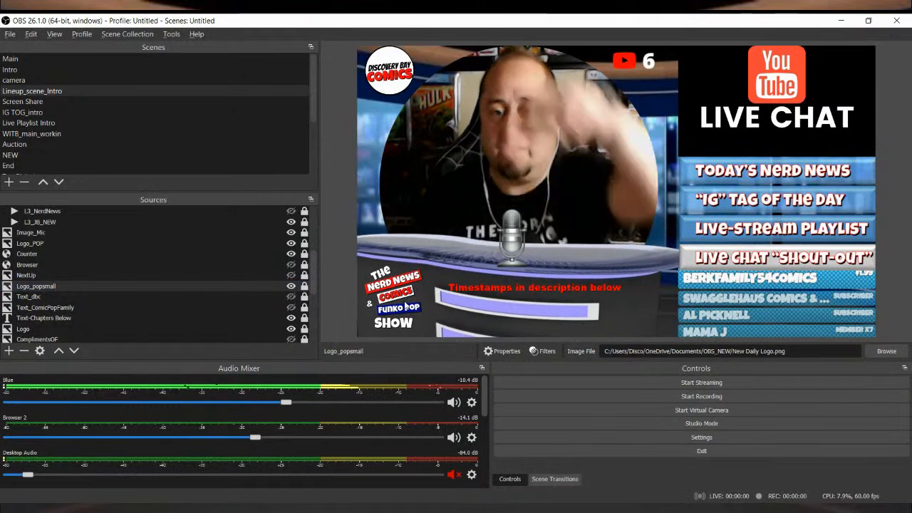
{"action": "left_click", "coordinate": [280, 287]}
{"action": "double_click", "coordinate": [279, 286]}
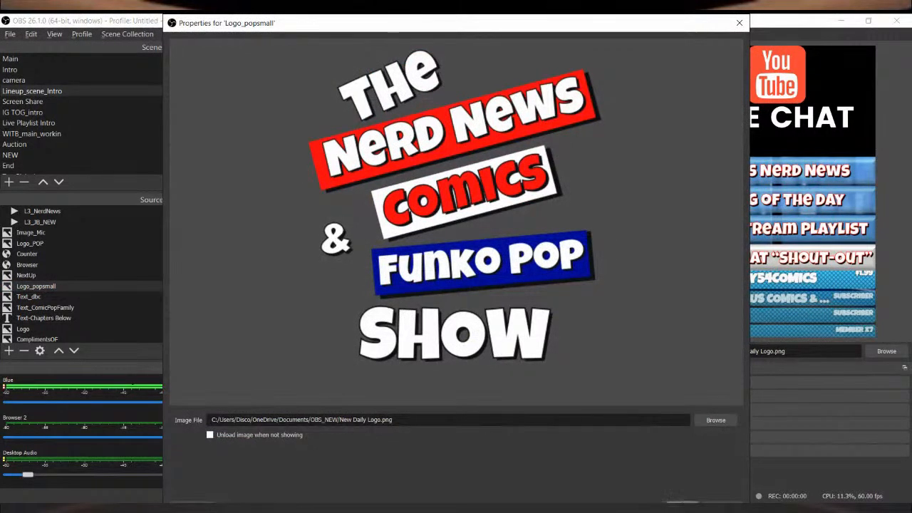
{"action": "left_click", "coordinate": [682, 504]}
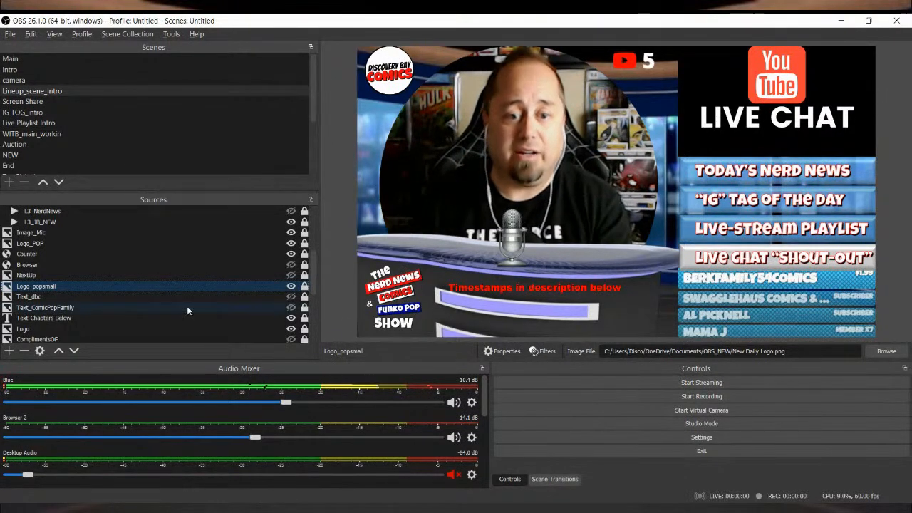
Step: Toggle Logo_popsmall off and on once more, unlock it, nudge it slightly in the preview, and lock it again
{"action": "left_click", "coordinate": [290, 285]}
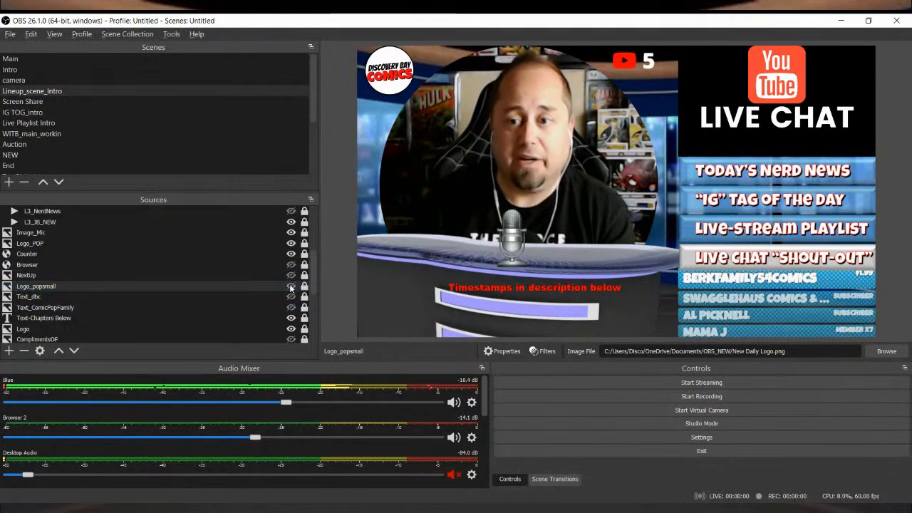
{"action": "left_click", "coordinate": [291, 286]}
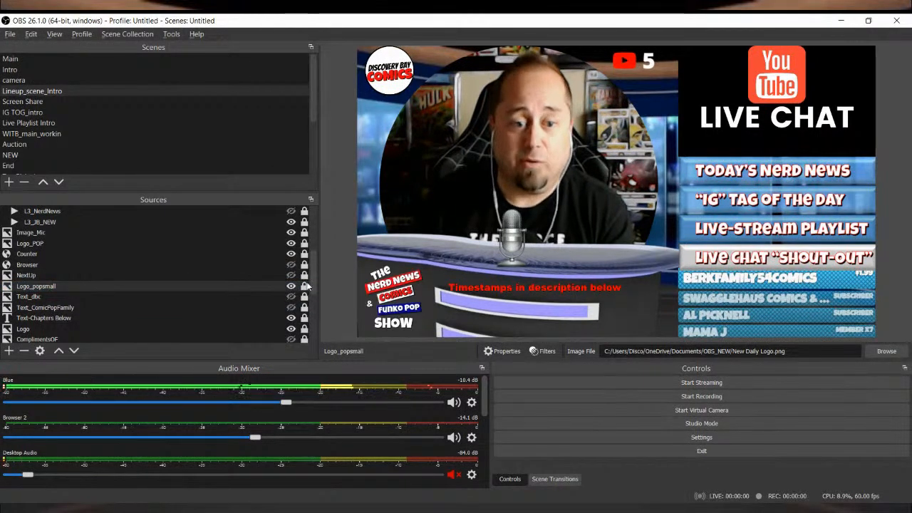
{"action": "mouse_move", "coordinate": [393, 295]}
{"action": "left_mouse_down"}
{"action": "mouse_move", "coordinate": [409, 168]}
{"action": "mouse_move", "coordinate": [670, 186]}
{"action": "mouse_move", "coordinate": [407, 238]}
{"action": "mouse_move", "coordinate": [524, 151]}
{"action": "mouse_move", "coordinate": [393, 333]}
{"action": "mouse_move", "coordinate": [409, 340]}
{"action": "mouse_move", "coordinate": [399, 293]}
{"action": "left_mouse_up"}
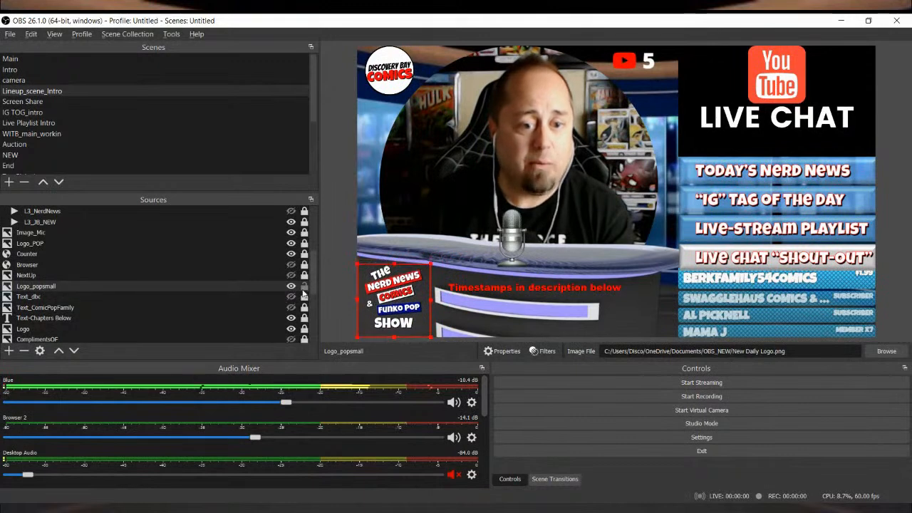
{"action": "left_click", "coordinate": [305, 287]}
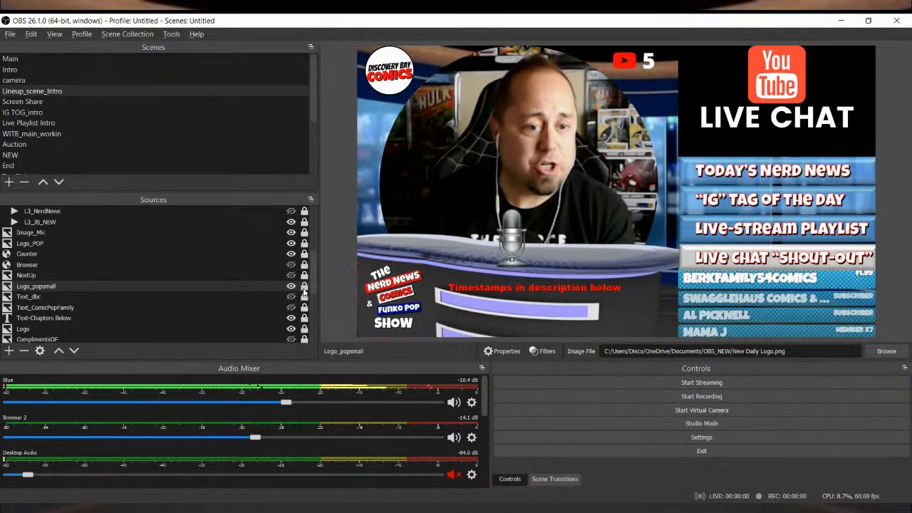
Step: Lock the Counter browser source, and briefly hide the Image_Mic image to demonstrate what it adds to the scene
{"action": "left_click", "coordinate": [278, 255]}
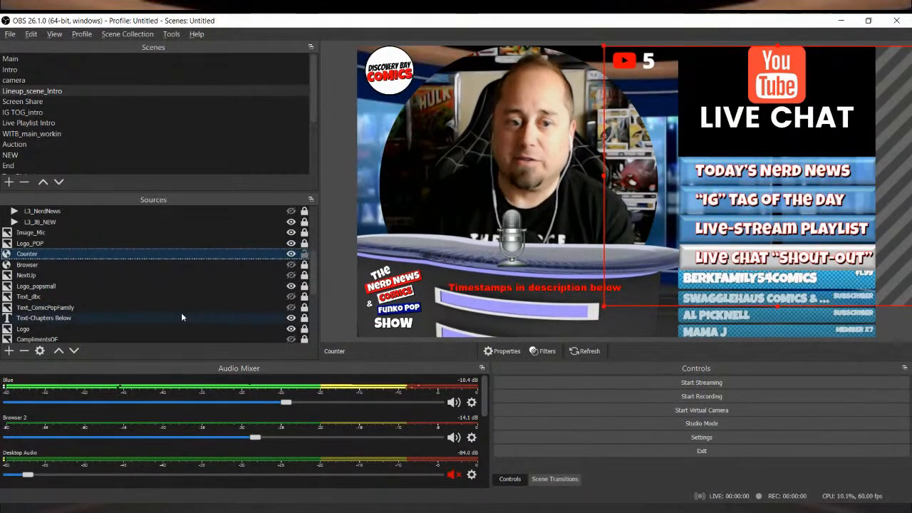
{"action": "left_click", "coordinate": [306, 255]}
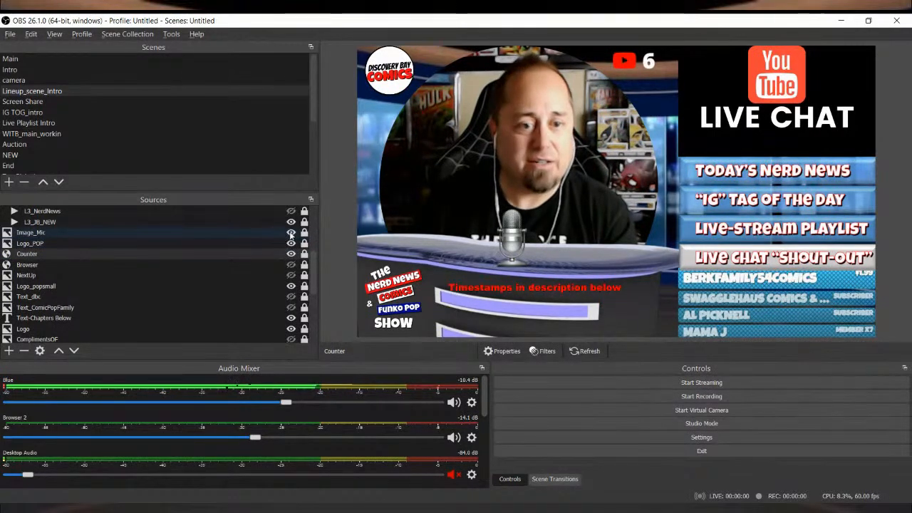
{"action": "left_click", "coordinate": [291, 233]}
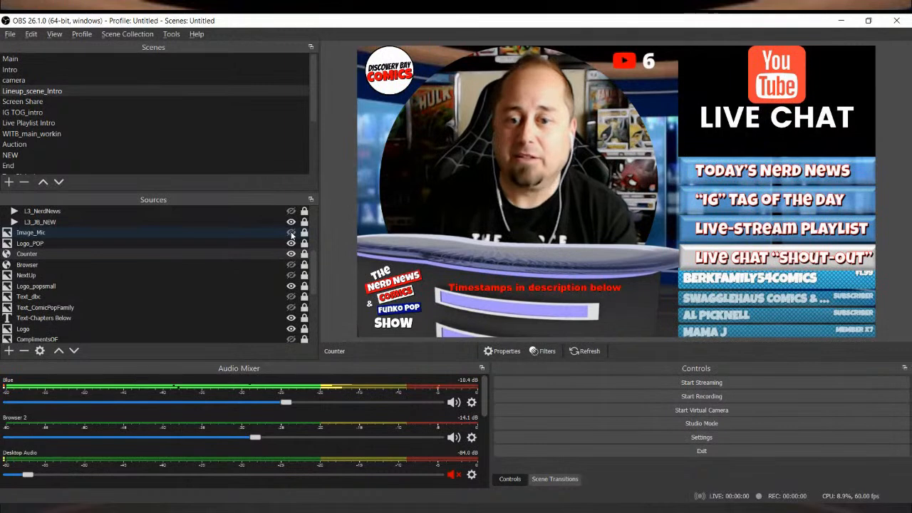
{"action": "scroll", "coordinate": [251, 246], "scroll_direction": "up", "scroll_amount": 3}
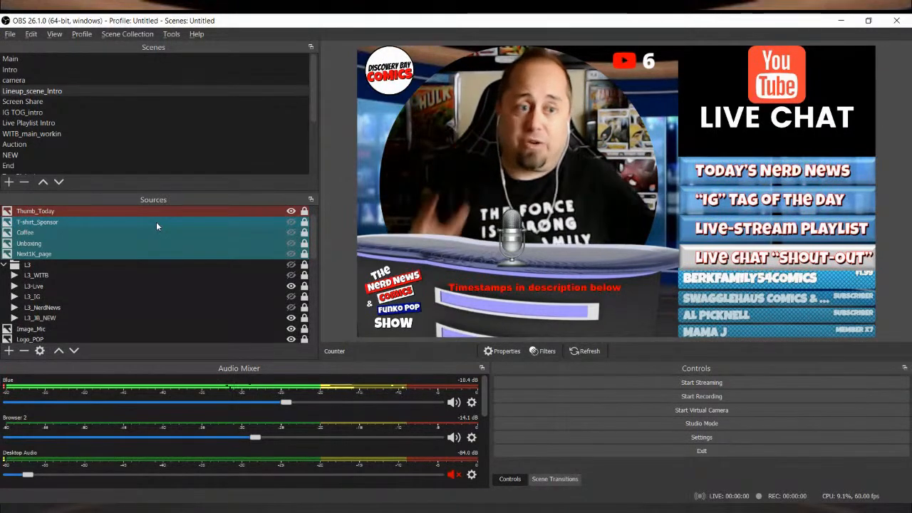
Step: Enable Nerd News Sting in the Screen Share scene, and switch from Lineup_scene_Intro to Screen Share to play it
{"action": "left_click", "coordinate": [43, 103]}
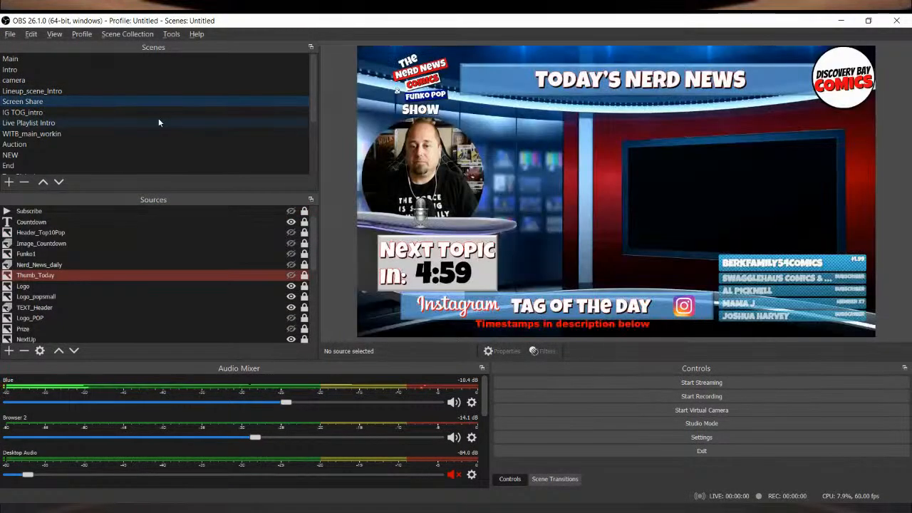
{"action": "scroll", "coordinate": [263, 254], "scroll_direction": "up", "scroll_amount": 1}
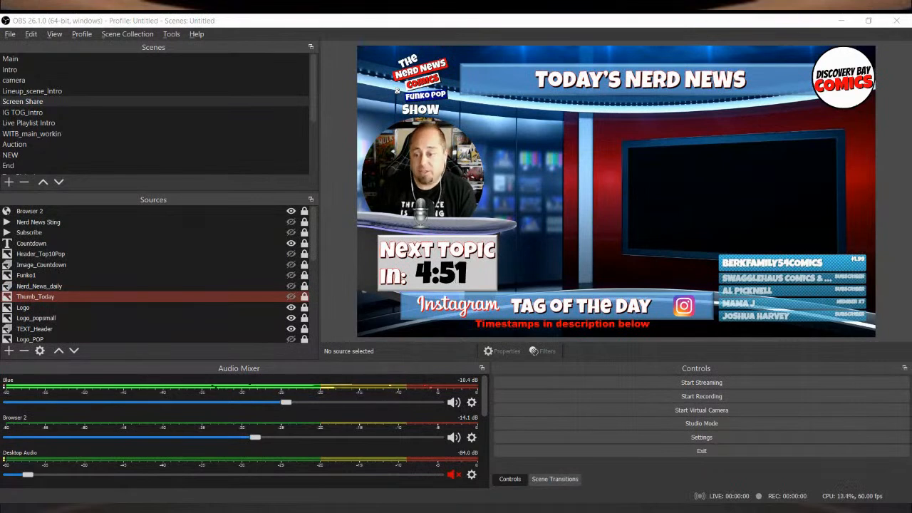
{"action": "left_click", "coordinate": [241, 218]}
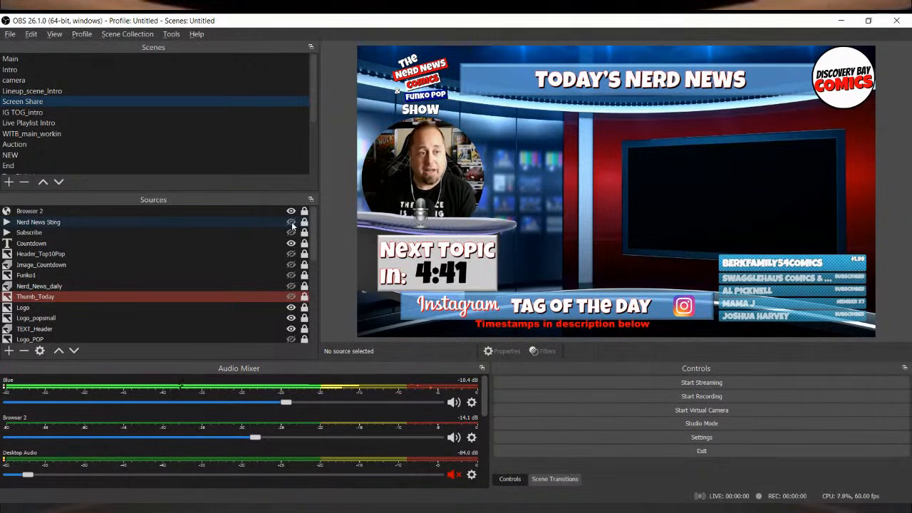
{"action": "left_click", "coordinate": [88, 92]}
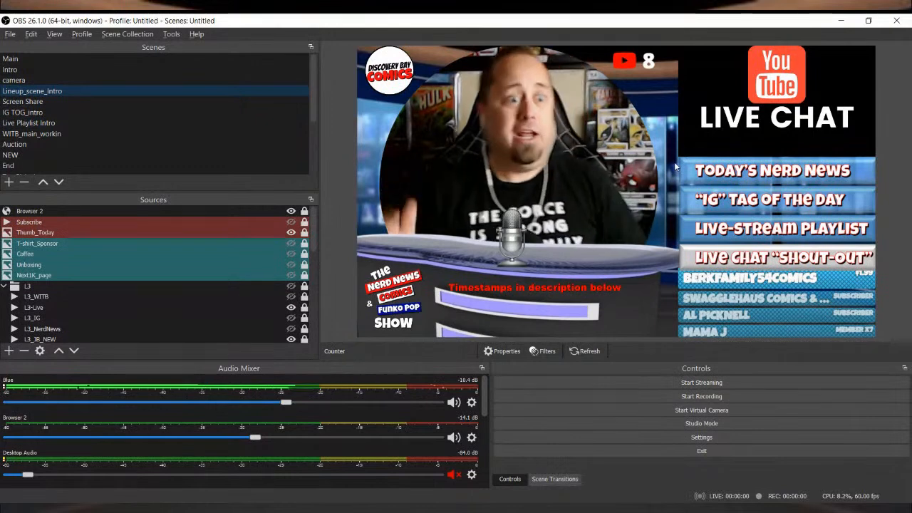
{"action": "left_click", "coordinate": [127, 103]}
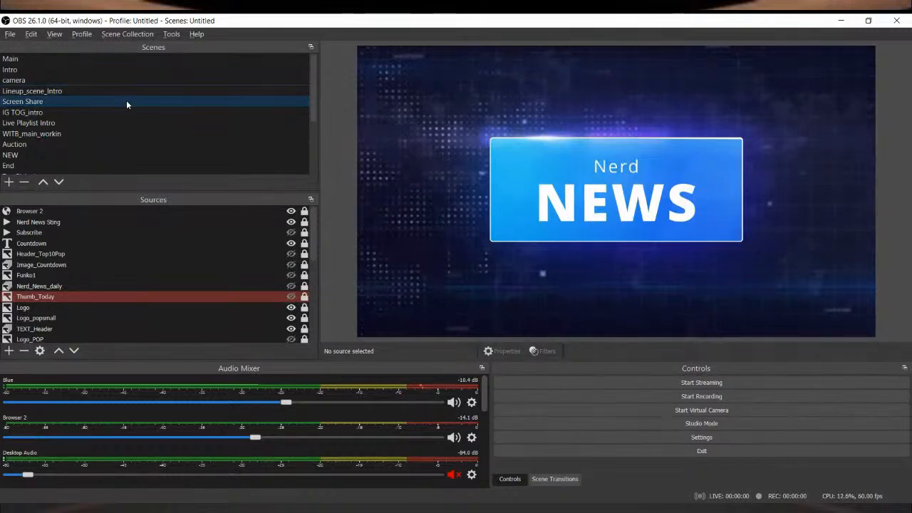
Step: Hide Nerd News Sting and review its media source properties
{"action": "left_click", "coordinate": [291, 223]}
{"action": "double_click", "coordinate": [278, 223]}
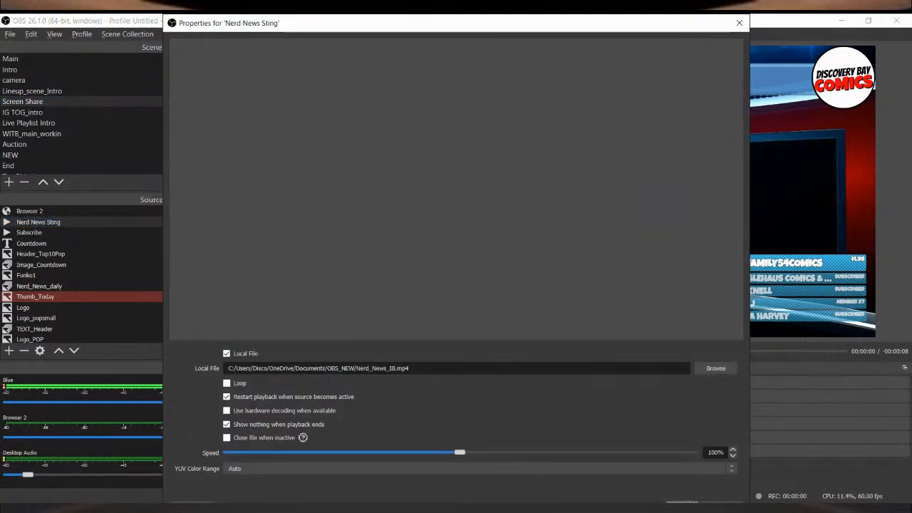
{"action": "left_click", "coordinate": [682, 502]}
Step: Replay Nerd News Sting by turning its visibility on and off twice, leaving it hidden
{"action": "left_click", "coordinate": [291, 222]}
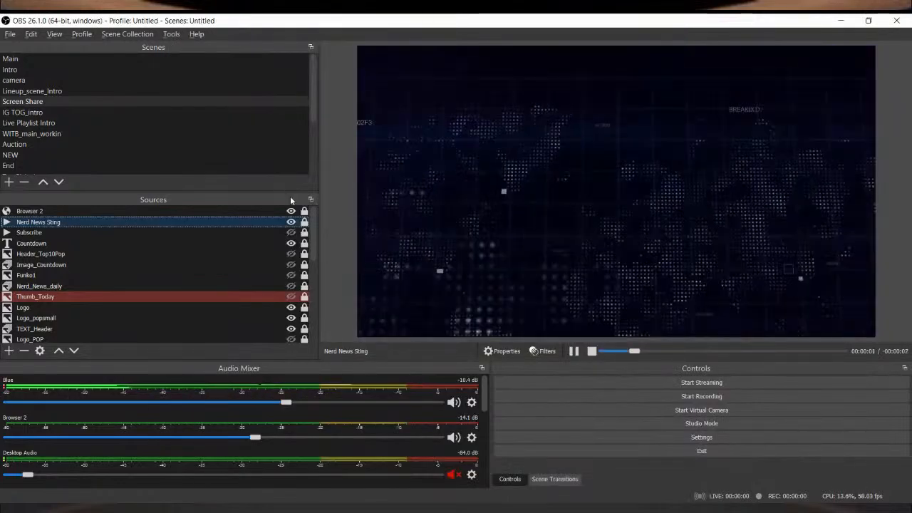
{"action": "left_click", "coordinate": [291, 222]}
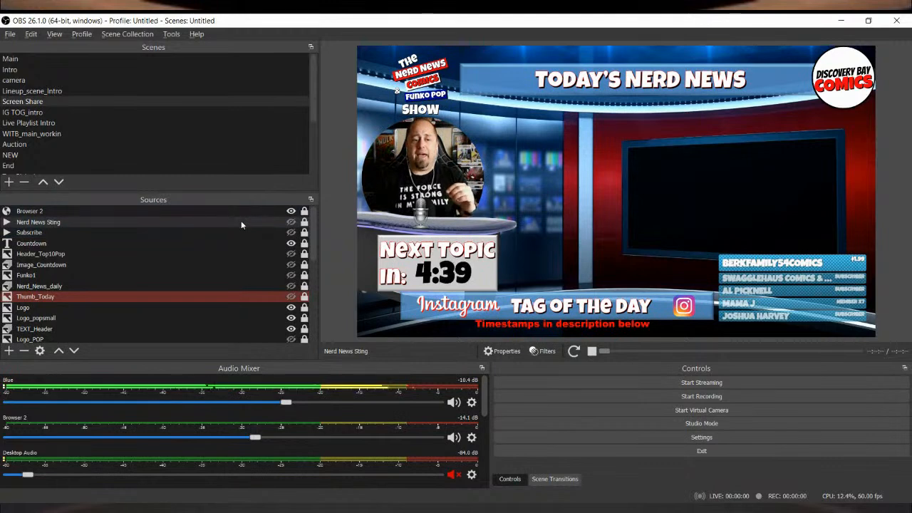
{"action": "left_click", "coordinate": [291, 223]}
{"action": "left_click", "coordinate": [290, 223]}
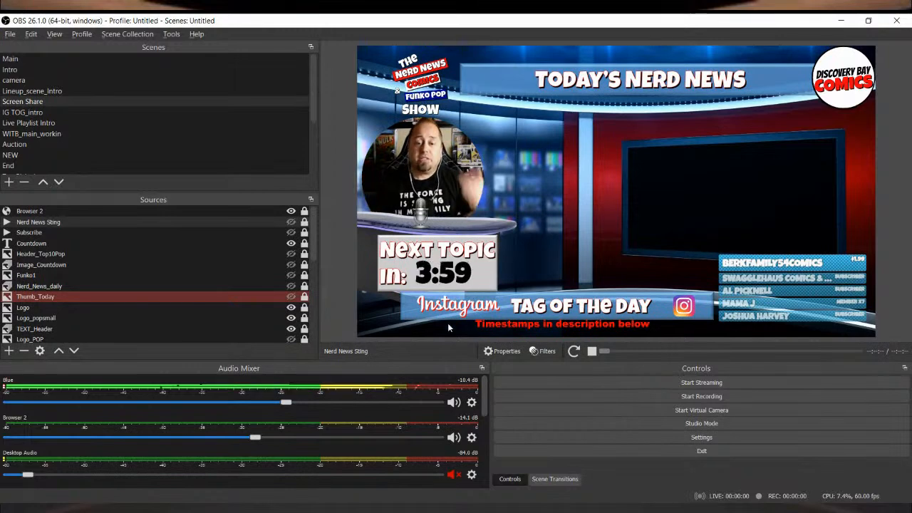
Step: Review the countdown.lua script settings for the Countdown text source, and hide and reshow the source to restart its timer
{"action": "scroll", "coordinate": [271, 253], "scroll_direction": "down", "scroll_amount": 4}
{"action": "scroll", "coordinate": [270, 254], "scroll_direction": "up", "scroll_amount": 4}
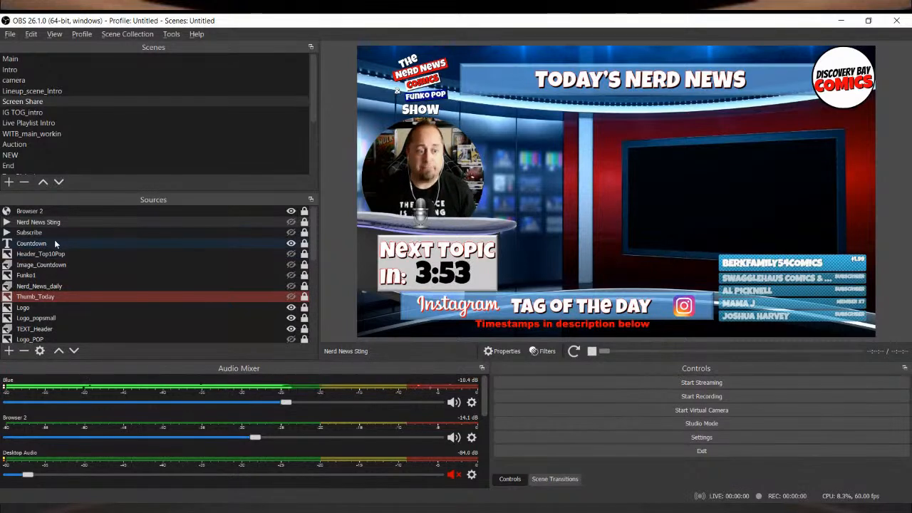
{"action": "scroll", "coordinate": [59, 301], "scroll_direction": "down", "scroll_amount": 5}
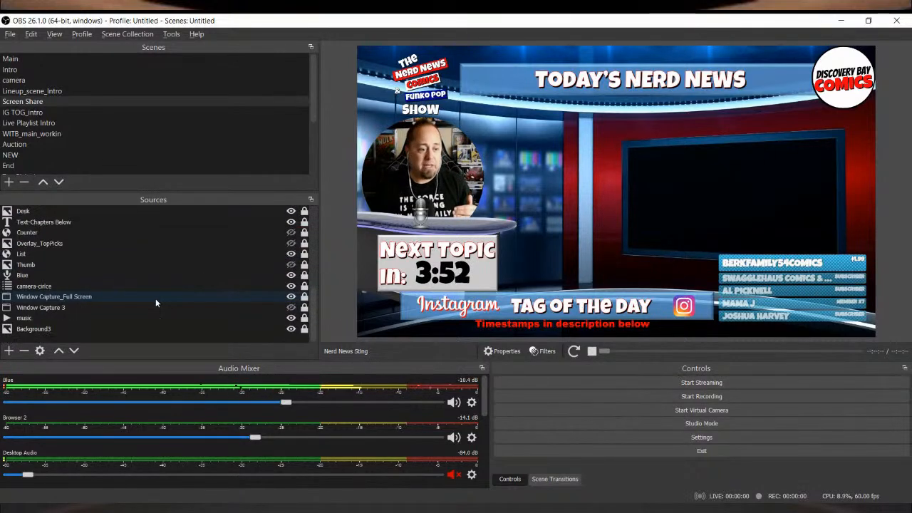
{"action": "scroll", "coordinate": [56, 315], "scroll_direction": "up", "scroll_amount": 5}
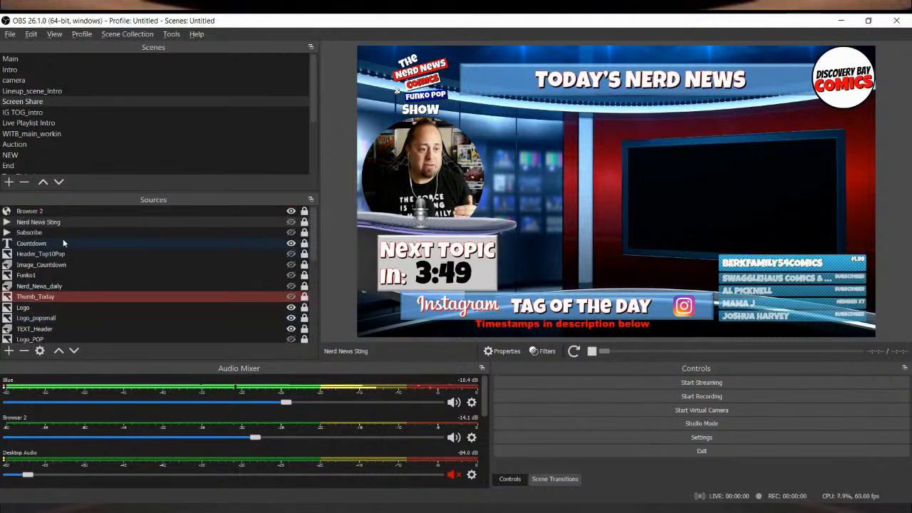
{"action": "left_click", "coordinate": [64, 244]}
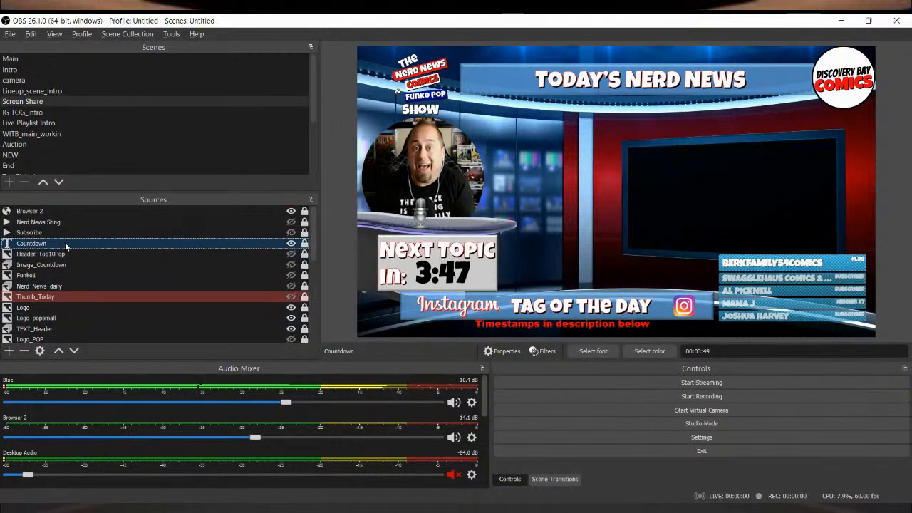
{"action": "left_click", "coordinate": [171, 34]}
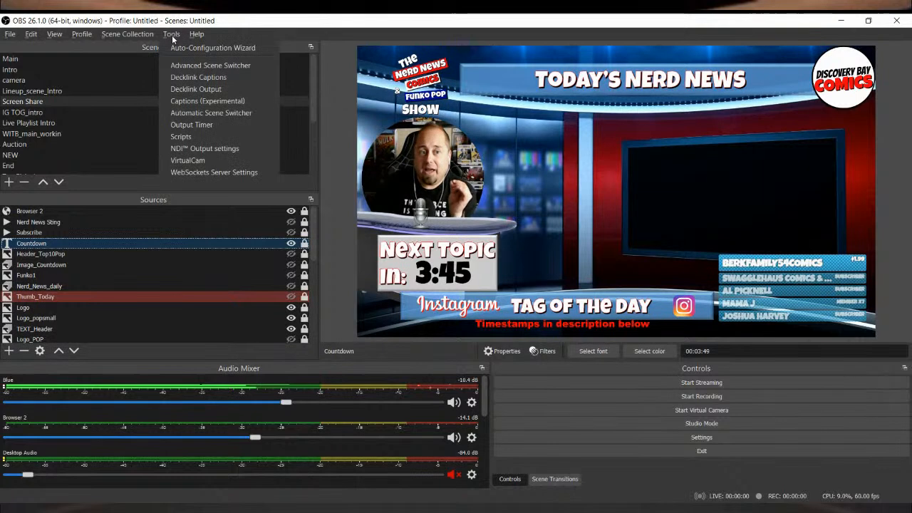
{"action": "left_click", "coordinate": [184, 139]}
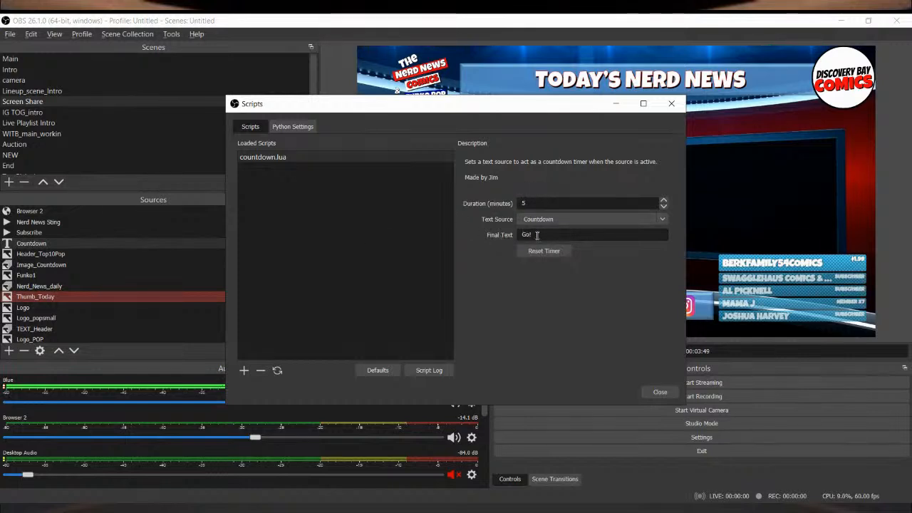
{"action": "left_click", "coordinate": [672, 393]}
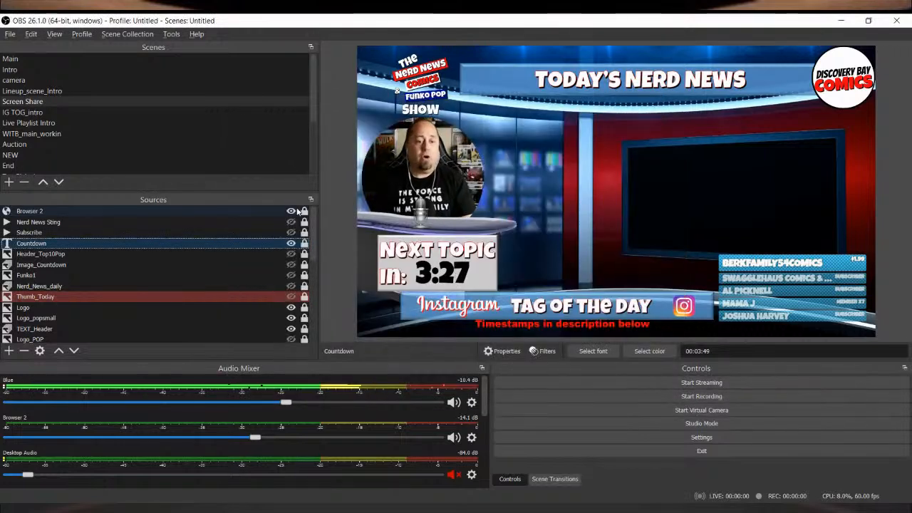
{"action": "left_click", "coordinate": [290, 243]}
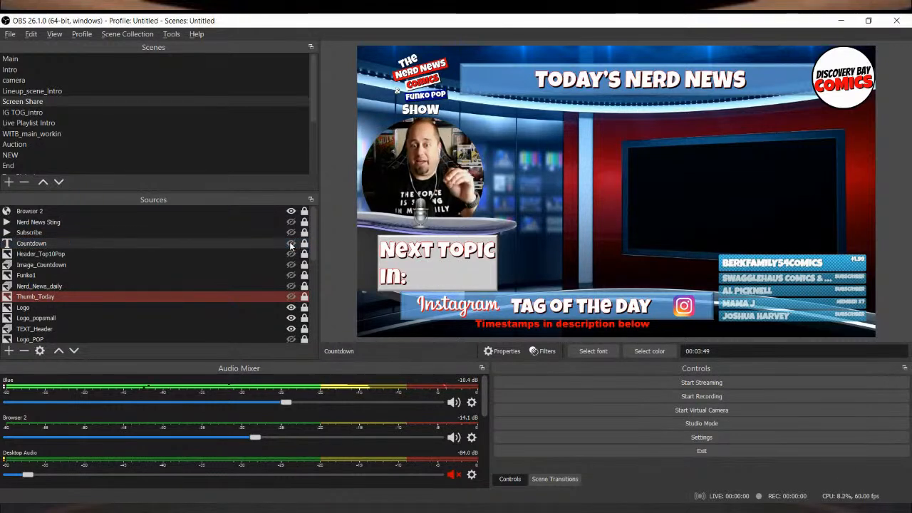
{"action": "left_click", "coordinate": [290, 243]}
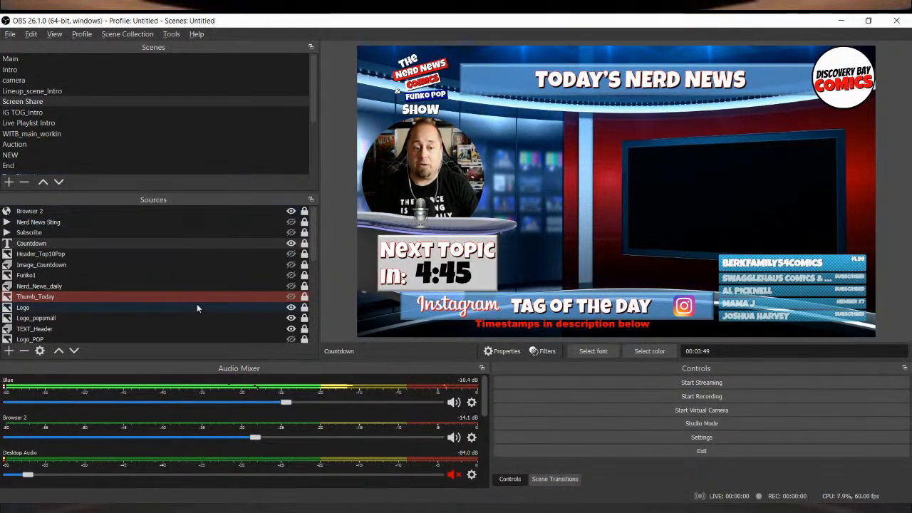
Step: Briefly hide the Background3 image and the music source, checking the audio mixer channels in between
{"action": "scroll", "coordinate": [197, 303], "scroll_direction": "down", "scroll_amount": 5}
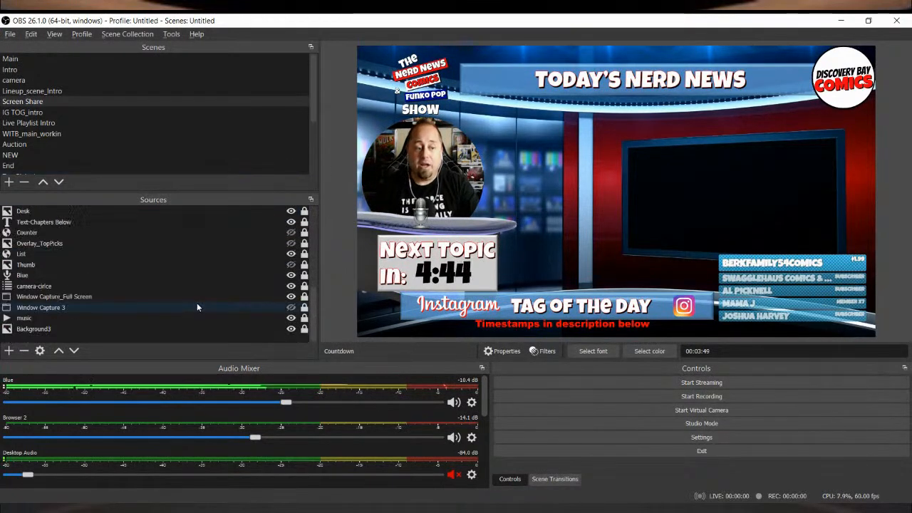
{"action": "left_click", "coordinate": [290, 330]}
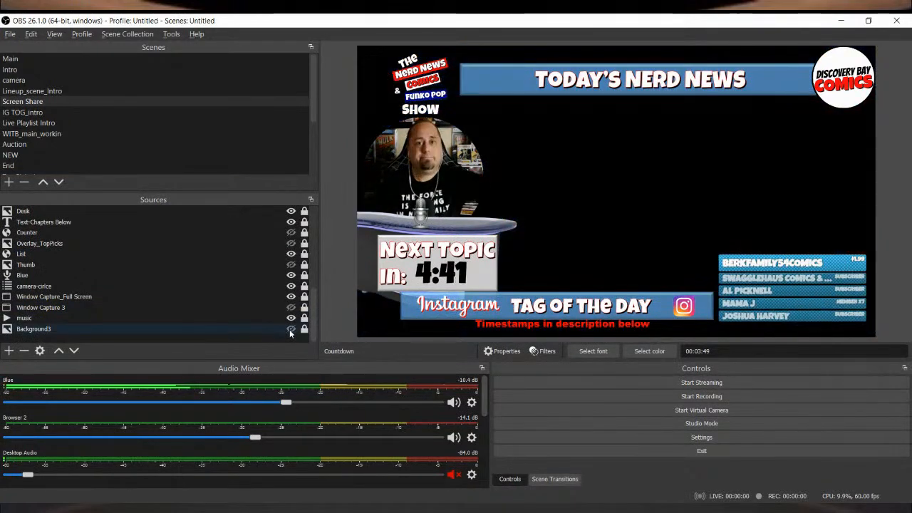
{"action": "left_click", "coordinate": [290, 330]}
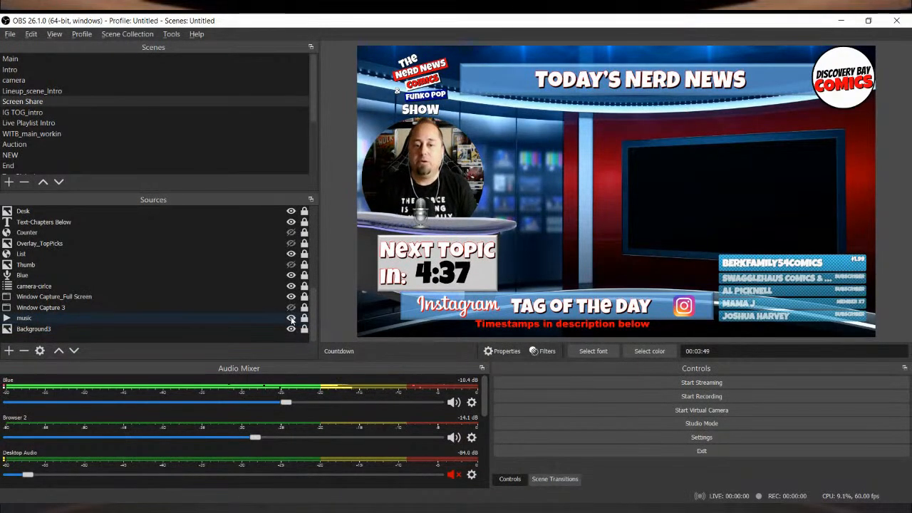
{"action": "left_click", "coordinate": [291, 318]}
{"action": "scroll", "coordinate": [391, 430], "scroll_direction": "down", "scroll_amount": 3}
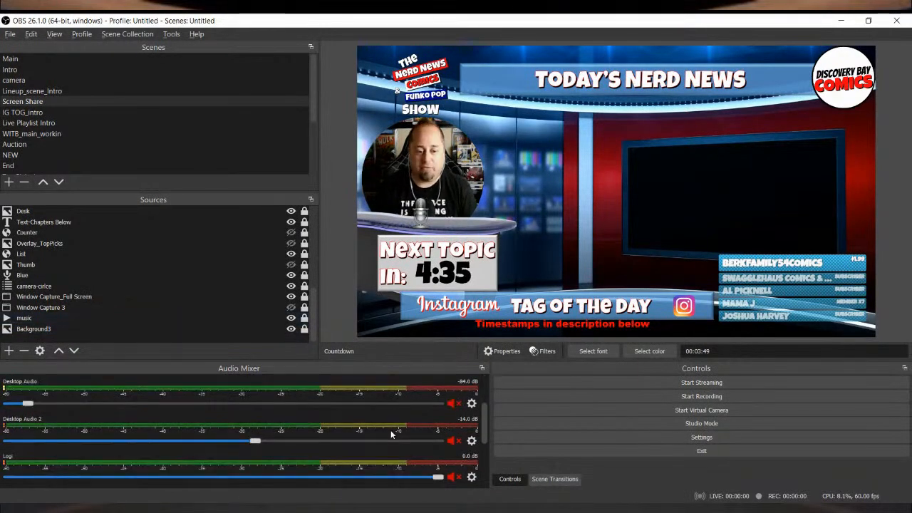
{"action": "scroll", "coordinate": [382, 429], "scroll_direction": "up", "scroll_amount": 3}
{"action": "left_click", "coordinate": [291, 318]}
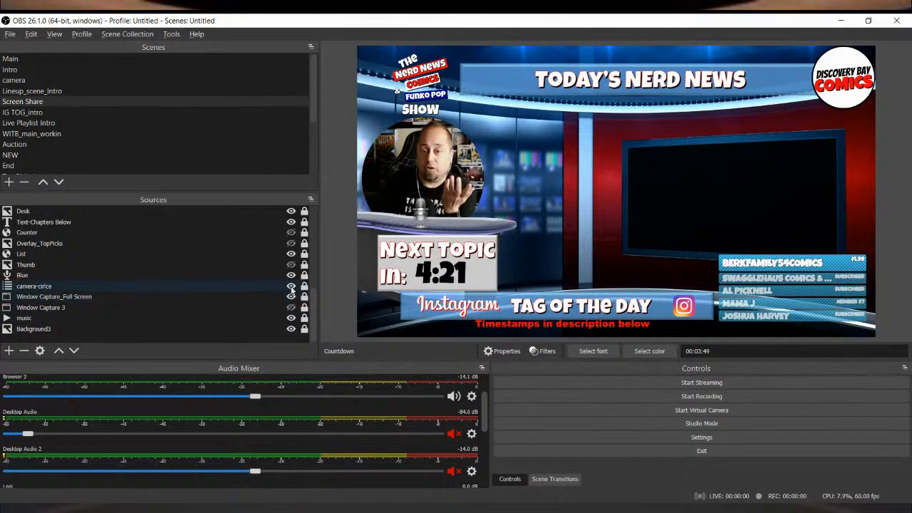
Step: Briefly hide the camera-cirice source and the List browser source to demonstrate what each adds to the Screen Share scene
{"action": "left_click", "coordinate": [291, 287]}
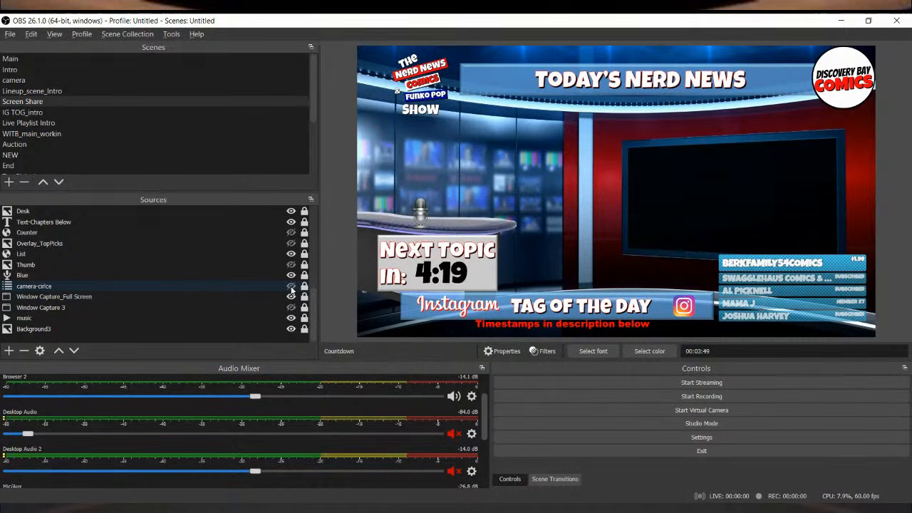
{"action": "left_click", "coordinate": [291, 287]}
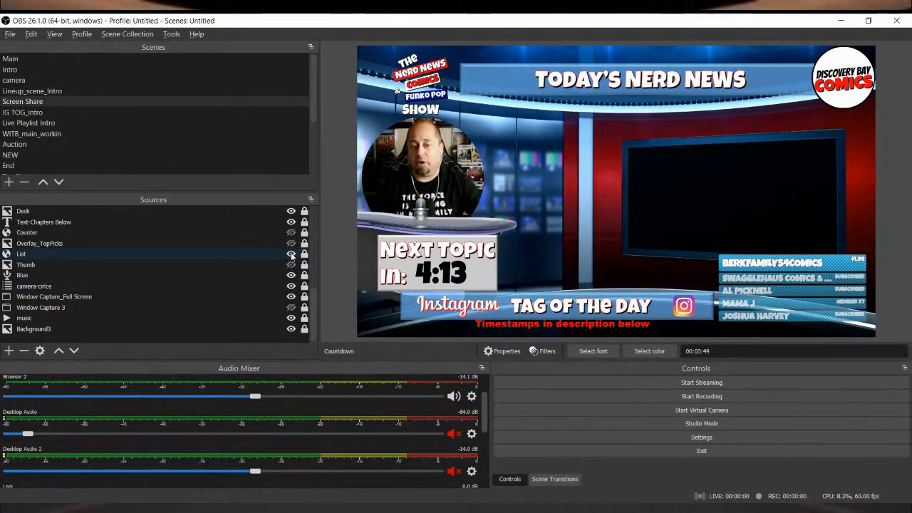
{"action": "left_click", "coordinate": [290, 254]}
{"action": "left_click", "coordinate": [290, 254]}
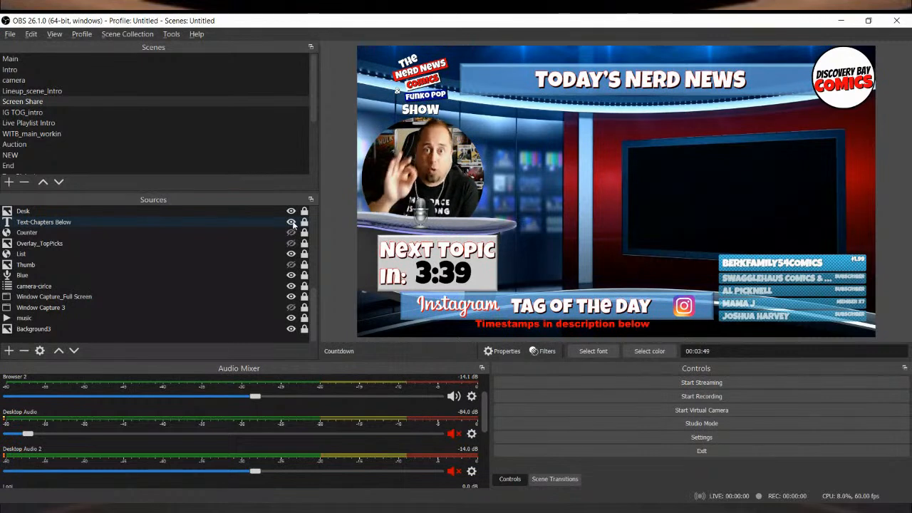
Step: Briefly hide the Desk image to compare the Screen Share scene without it
{"action": "scroll", "coordinate": [291, 235], "scroll_direction": "up", "scroll_amount": 2}
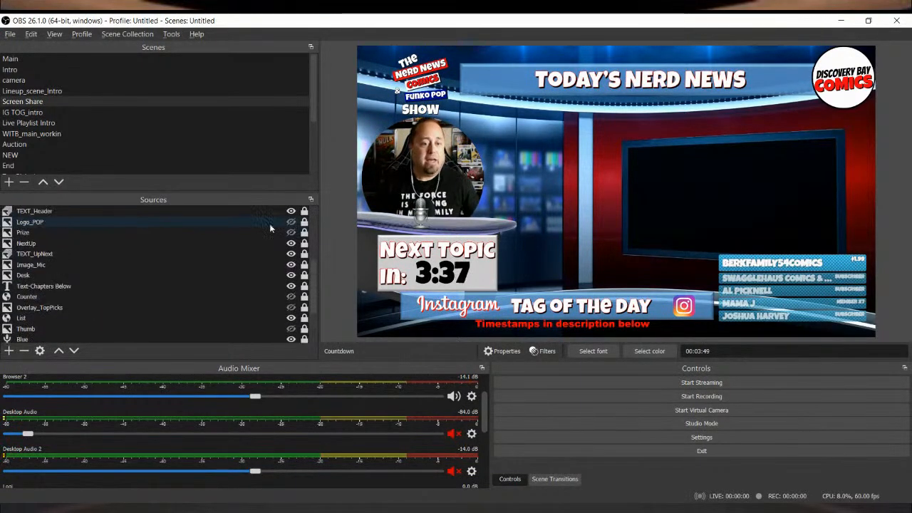
{"action": "left_click", "coordinate": [291, 275]}
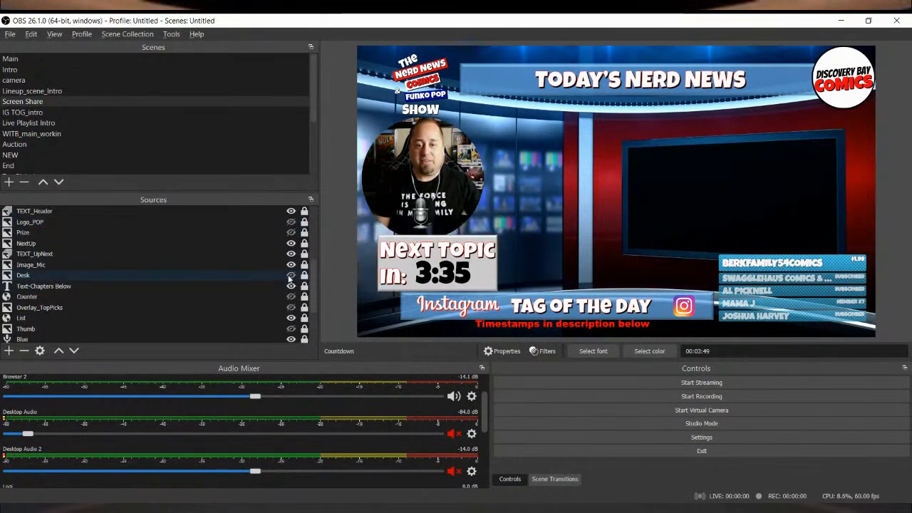
{"action": "left_click", "coordinate": [290, 276]}
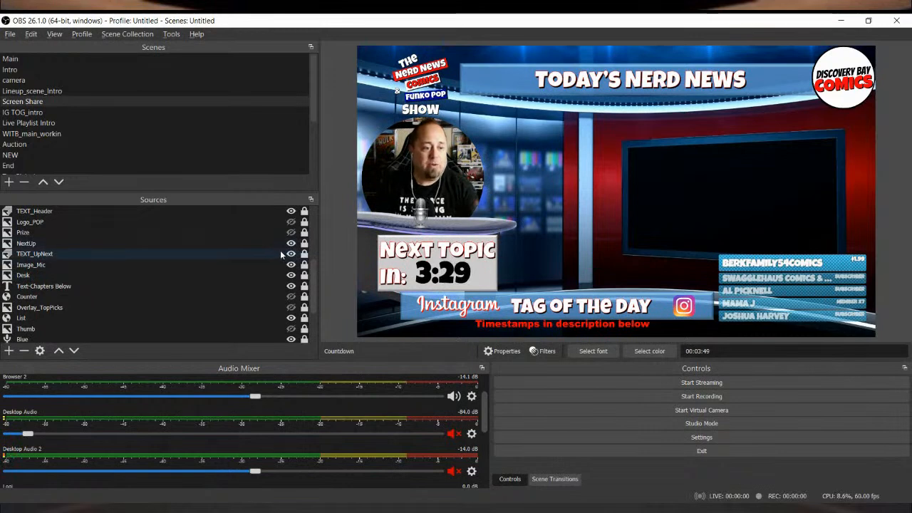
Step: Review the slide-show properties of the TEXT_UpNext source, unlocking it for the check and locking it again
{"action": "left_click", "coordinate": [274, 254]}
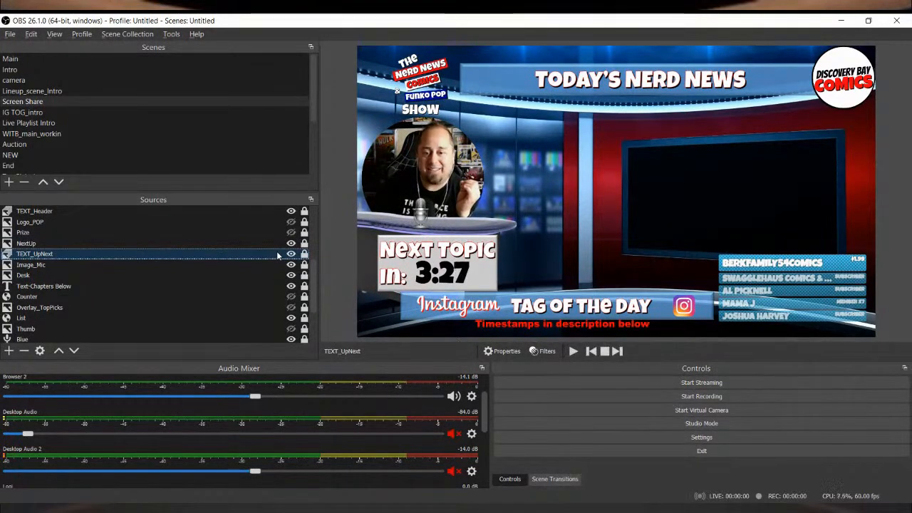
{"action": "left_click", "coordinate": [304, 254]}
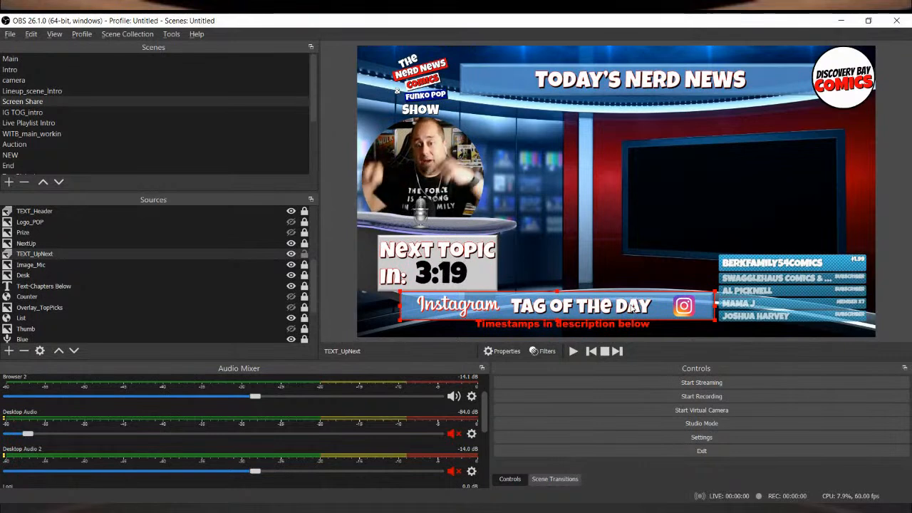
{"action": "double_click", "coordinate": [53, 253]}
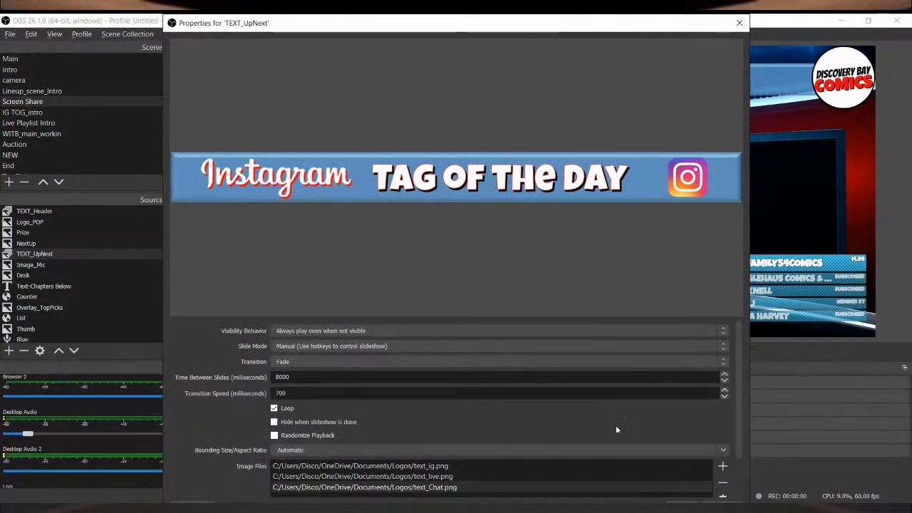
{"action": "left_click", "coordinate": [683, 503]}
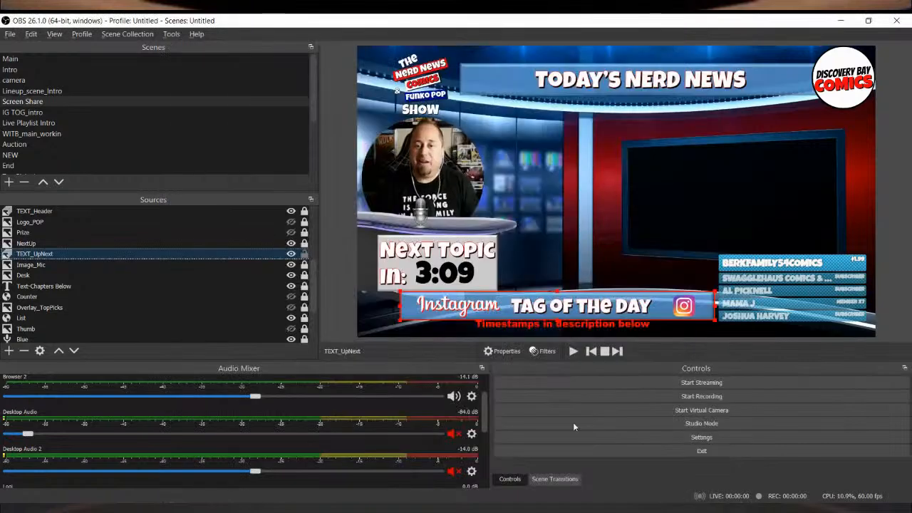
{"action": "left_click", "coordinate": [305, 255]}
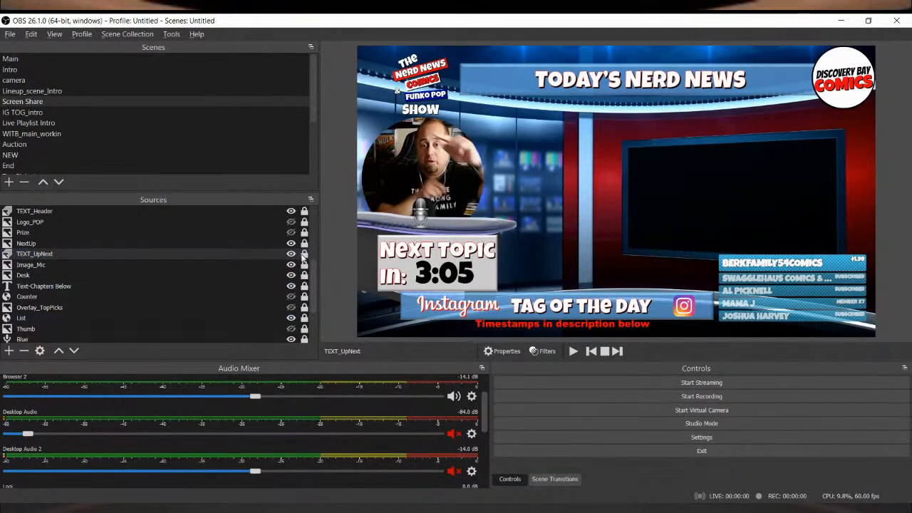
{"action": "left_click", "coordinate": [140, 257]}
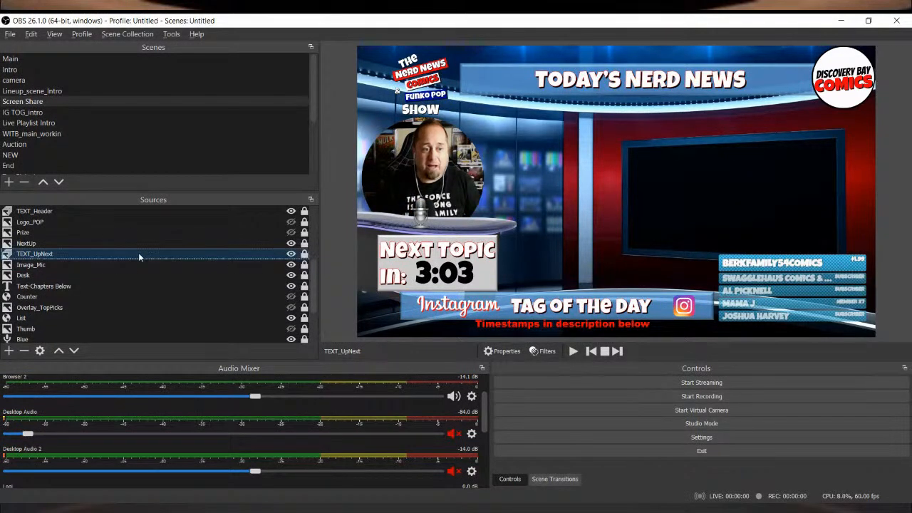
Step: Advance the header slide show to Instagram Tag of the Day, and preview the IG TOG_intro scene before returning to Screen Share
{"action": "left_click", "coordinate": [137, 212]}
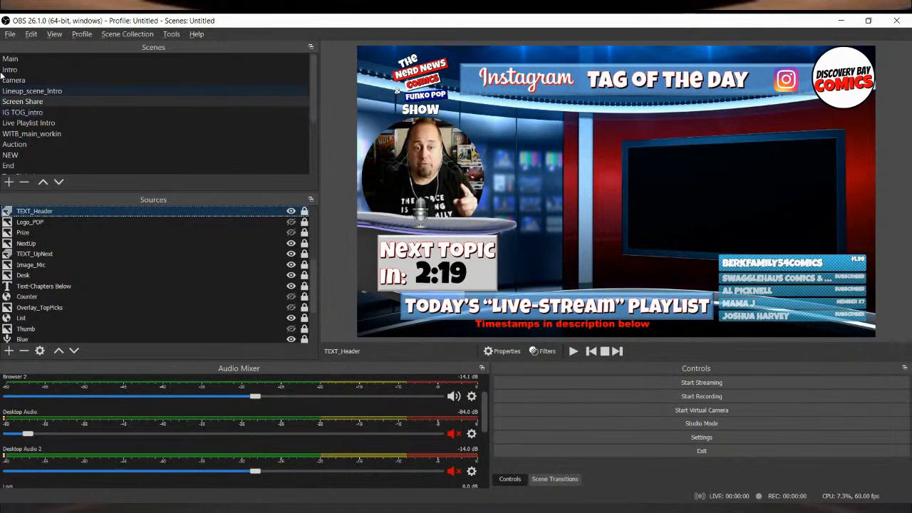
{"action": "scroll", "coordinate": [266, 267], "scroll_direction": "up", "scroll_amount": 4}
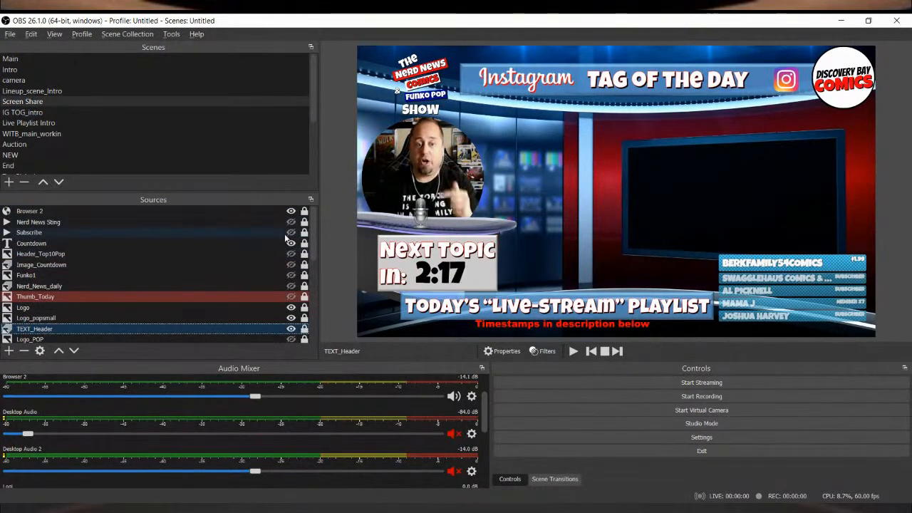
{"action": "scroll", "coordinate": [286, 240], "scroll_direction": "down", "scroll_amount": 4}
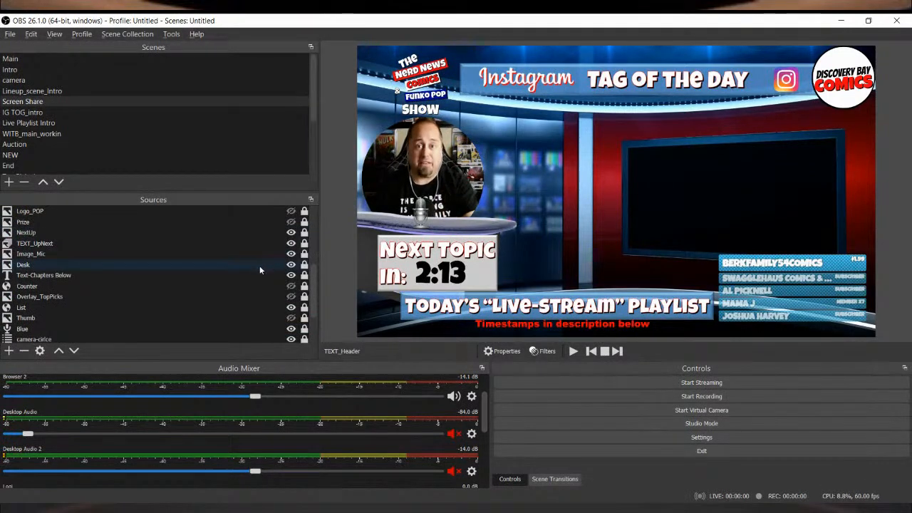
{"action": "scroll", "coordinate": [260, 266], "scroll_direction": "up", "scroll_amount": 1}
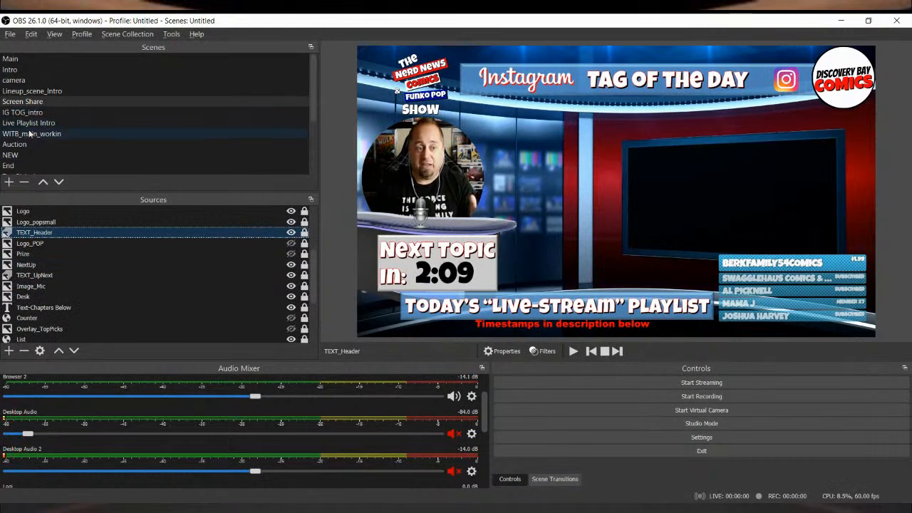
{"action": "left_click", "coordinate": [47, 113]}
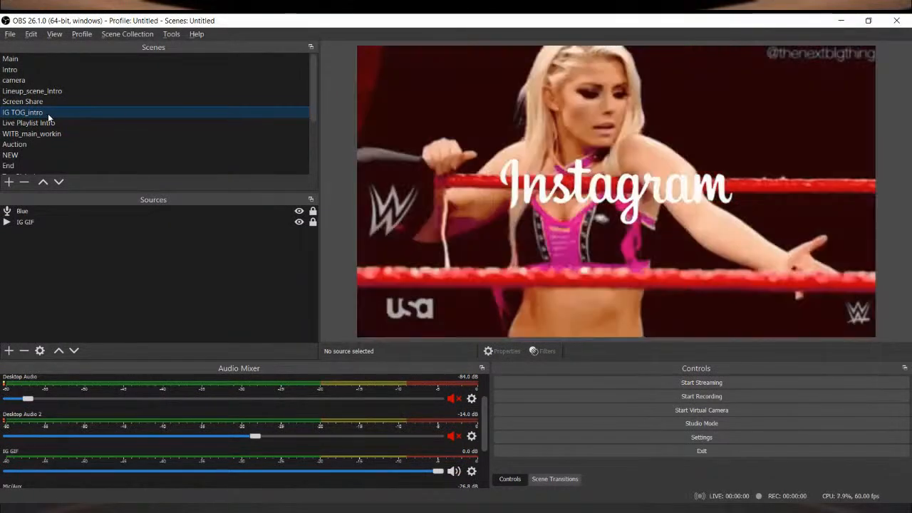
{"action": "key", "text": "Up"}
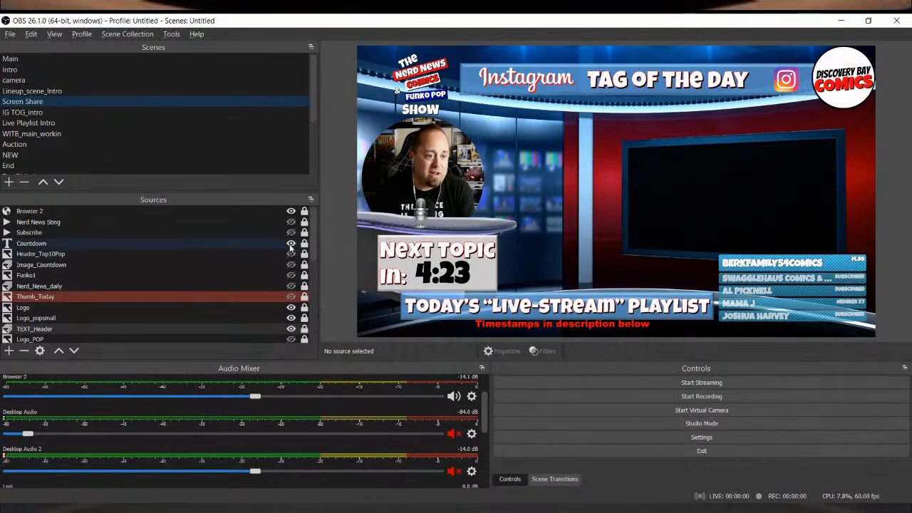
Step: Check the selectable windows for the Window Capture 3 source, and bring up the Chrome window with the DiscoveryBayComics YouTube channel
{"action": "scroll", "coordinate": [264, 292], "scroll_direction": "down", "scroll_amount": 4}
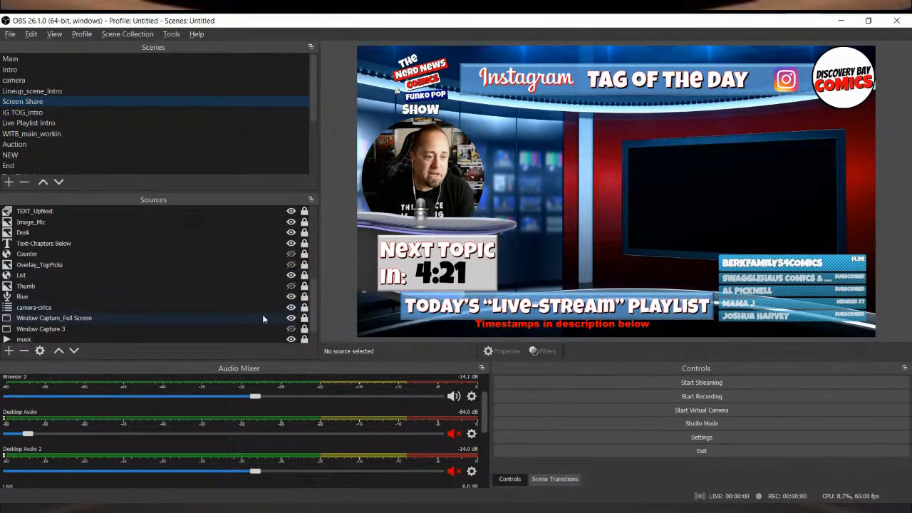
{"action": "scroll", "coordinate": [264, 321], "scroll_direction": "down", "scroll_amount": 1}
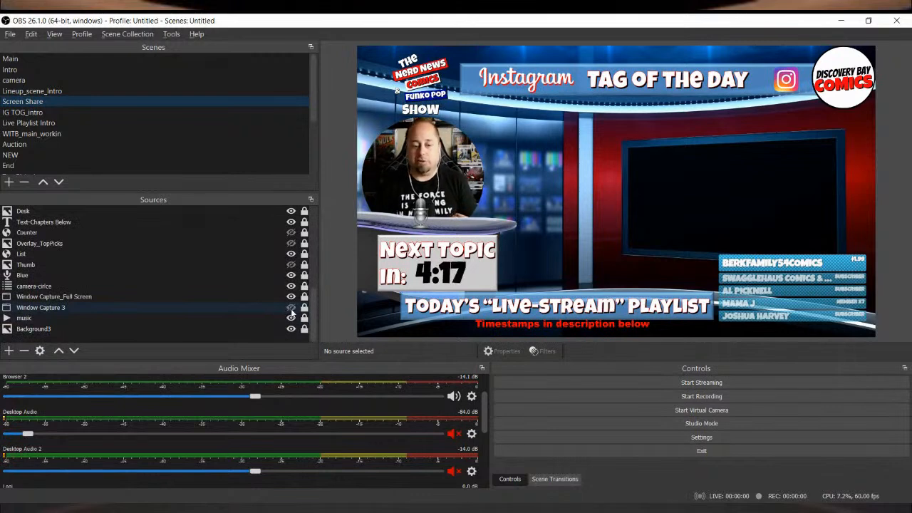
{"action": "double_click", "coordinate": [284, 308]}
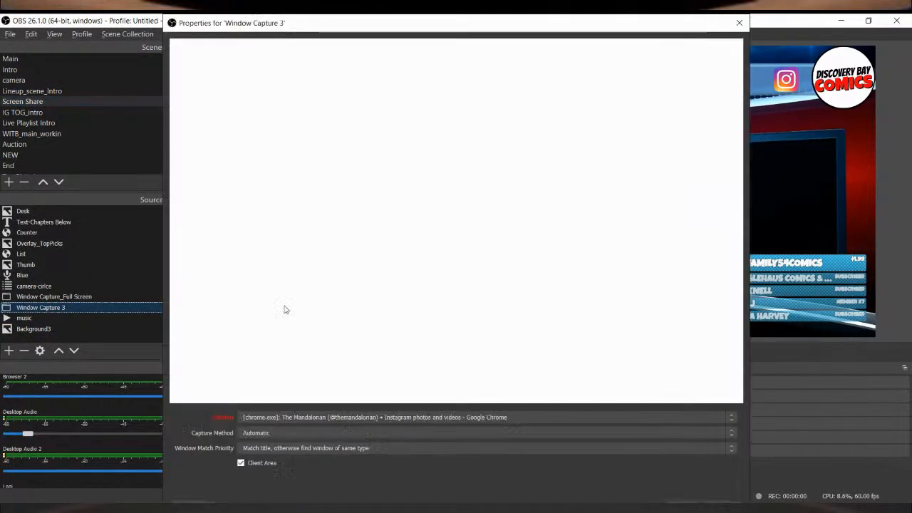
{"action": "left_click", "coordinate": [591, 417]}
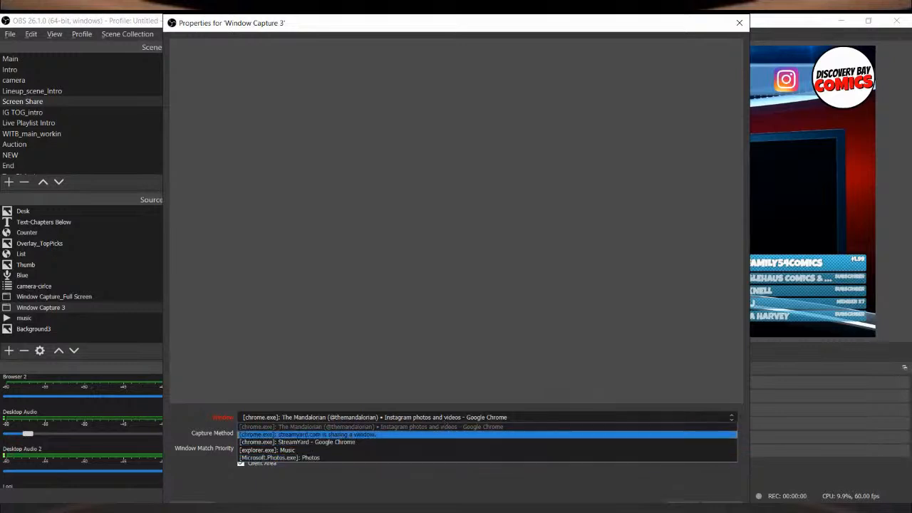
{"action": "left_click", "coordinate": [277, 509]}
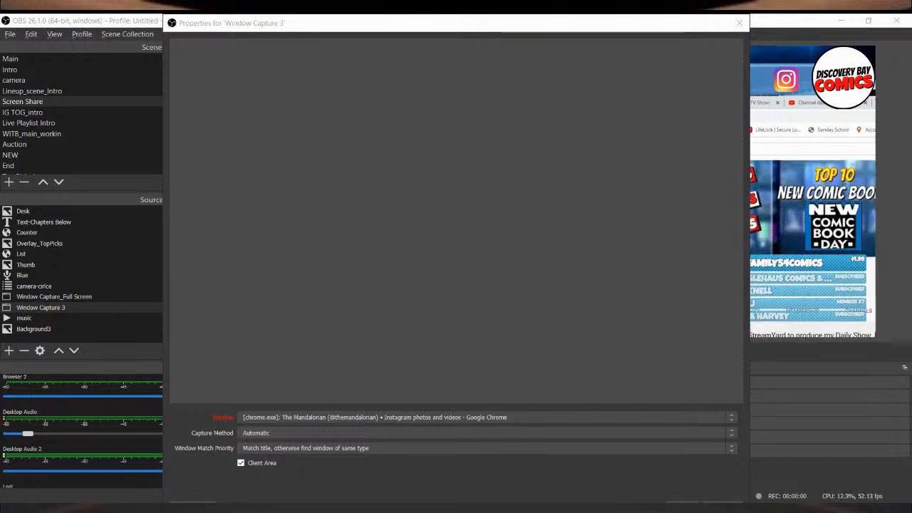
{"action": "left_click", "coordinate": [624, 418]}
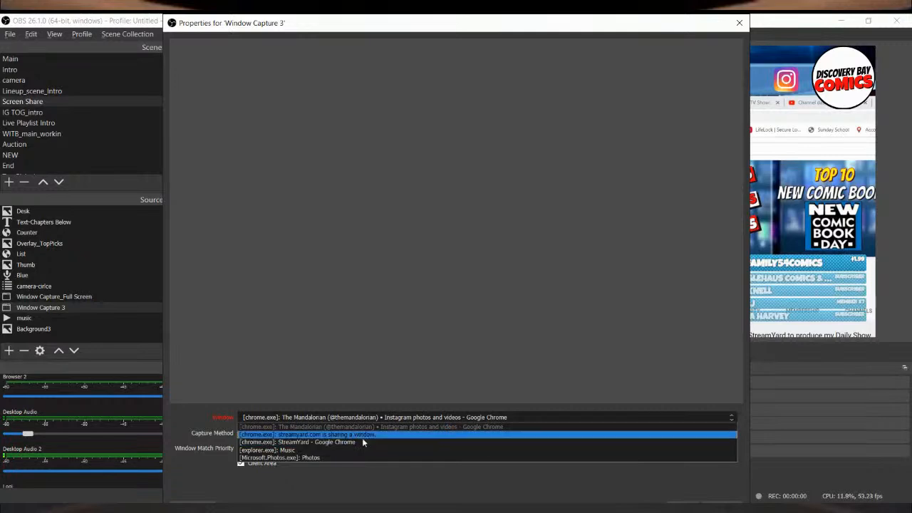
{"action": "left_click", "coordinate": [309, 472]}
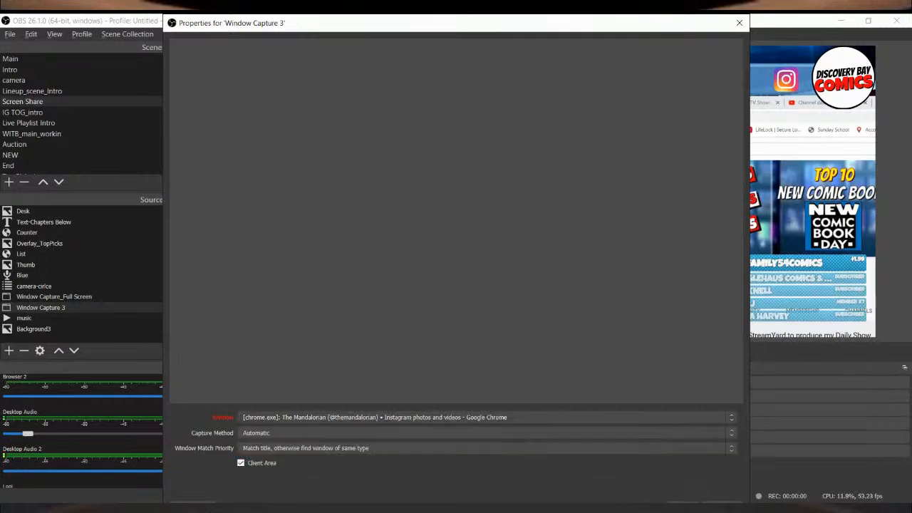
{"action": "left_click", "coordinate": [682, 503]}
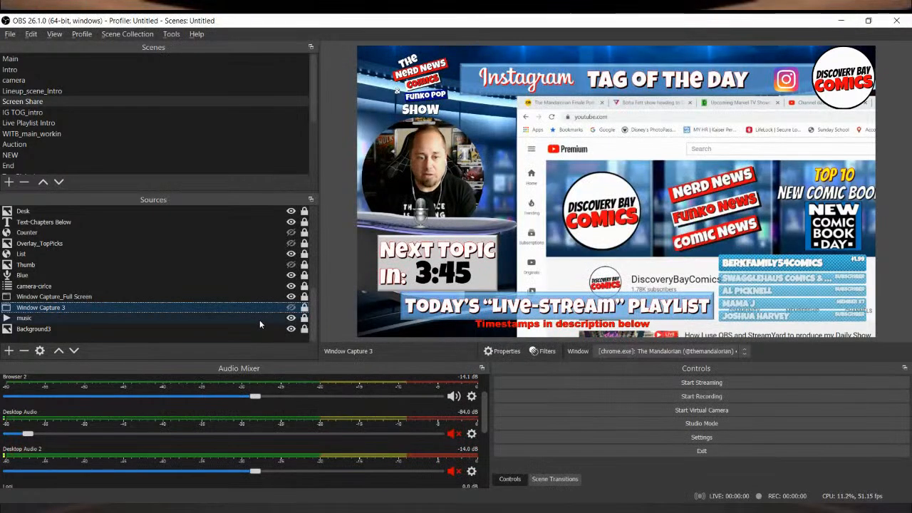
Step: Set Window Capture 3 to capture the "(6) DiscoveryBayComics - YouTube - Google Chrome" window
{"action": "double_click", "coordinate": [270, 307]}
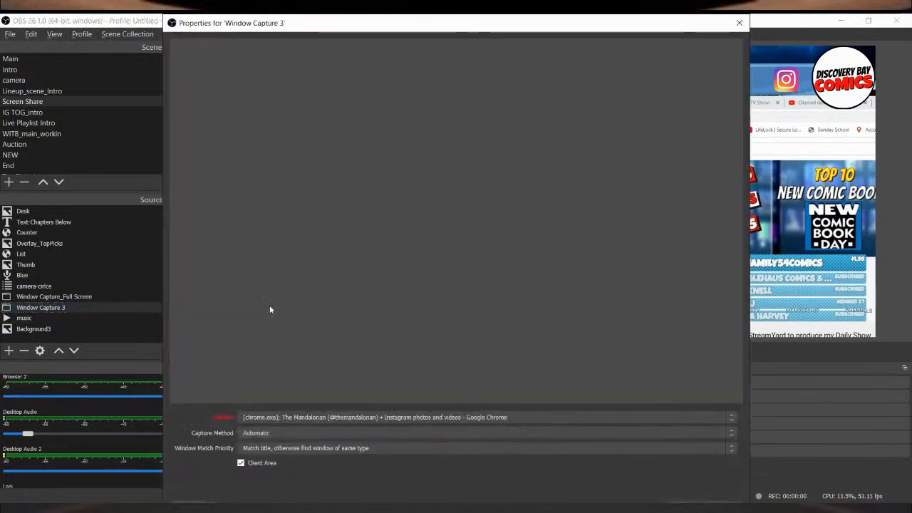
{"action": "left_click", "coordinate": [578, 418]}
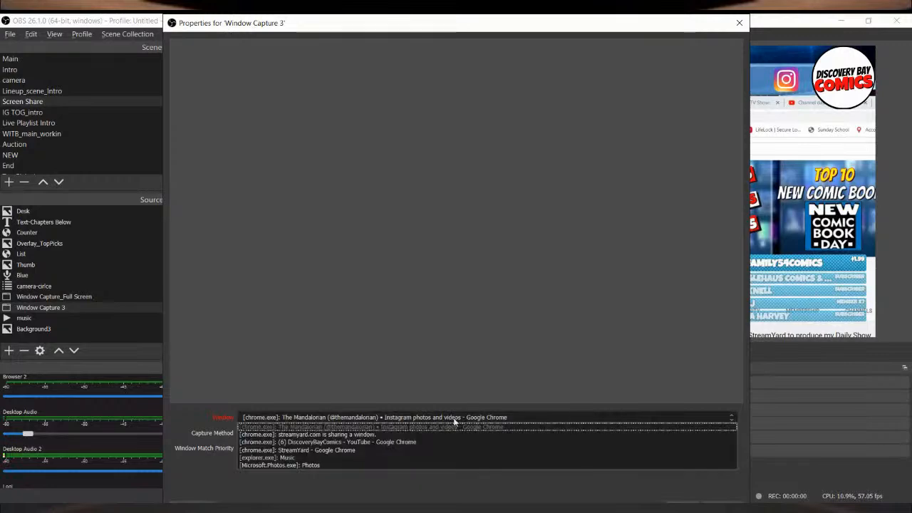
{"action": "left_click", "coordinate": [365, 442]}
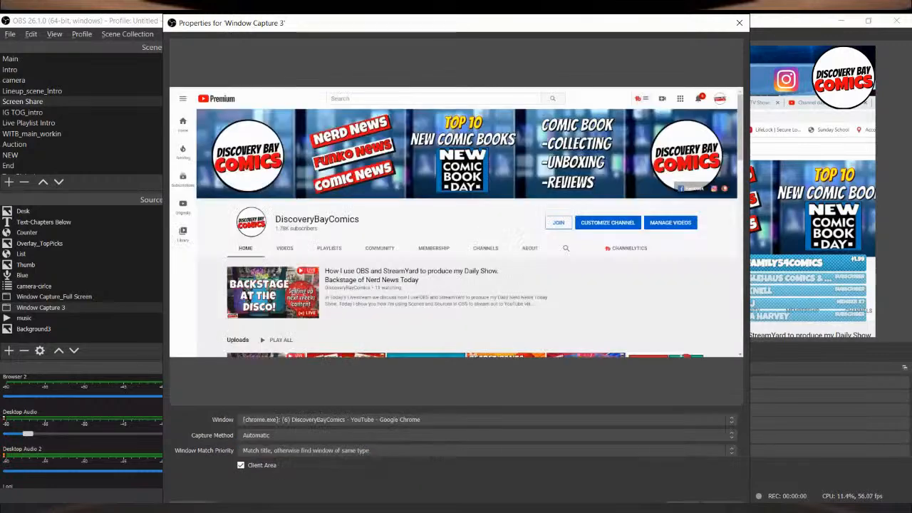
{"action": "left_click", "coordinate": [691, 502]}
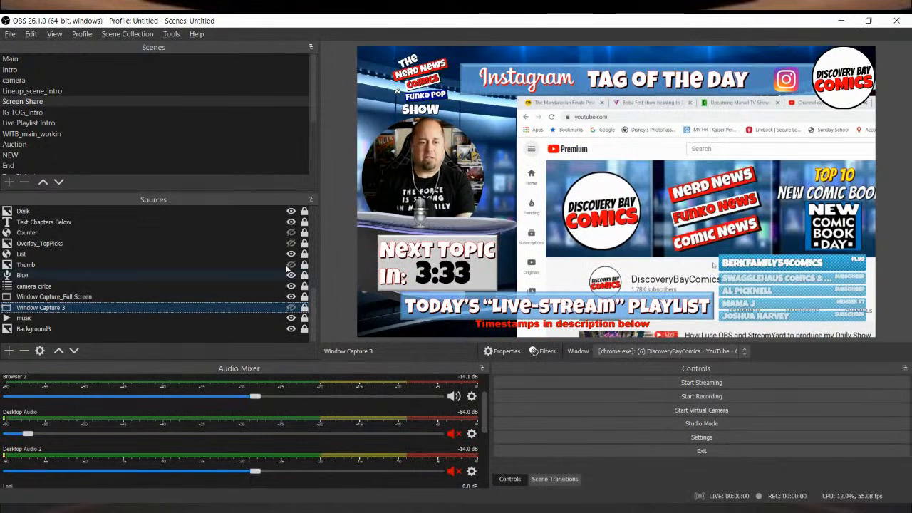
Step: Disable the Crop/Pad filter on the Window Capture 3 source
{"action": "left_click", "coordinate": [546, 351]}
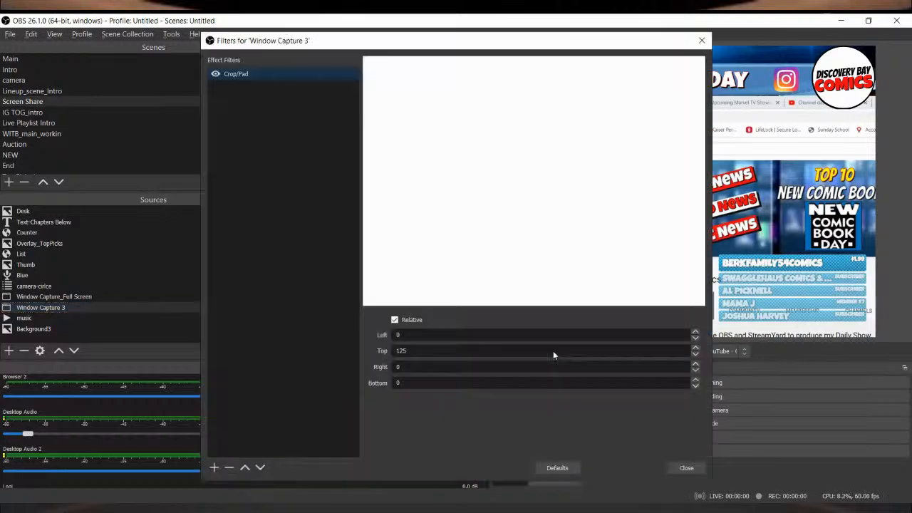
{"action": "left_click", "coordinate": [215, 74]}
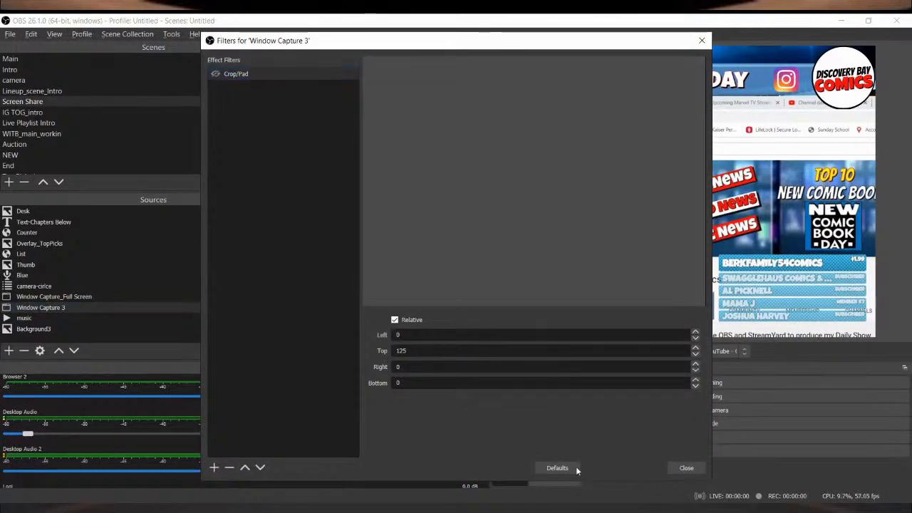
{"action": "left_click", "coordinate": [686, 469]}
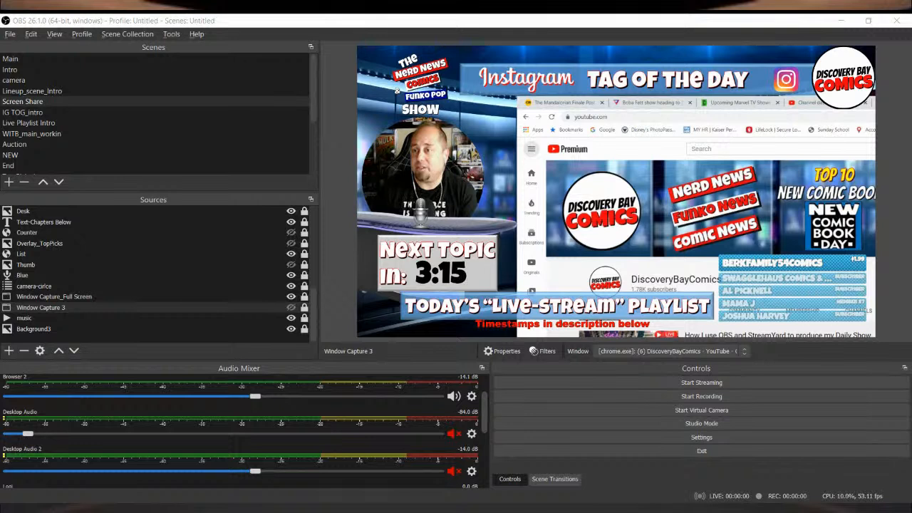
Step: Open instagram.com in a new tab of the captured Chrome window
{"action": "key", "text": "ctrl+t"}
{"action": "type", "text": "instagram.com"}
{"action": "key", "text": "Return"}
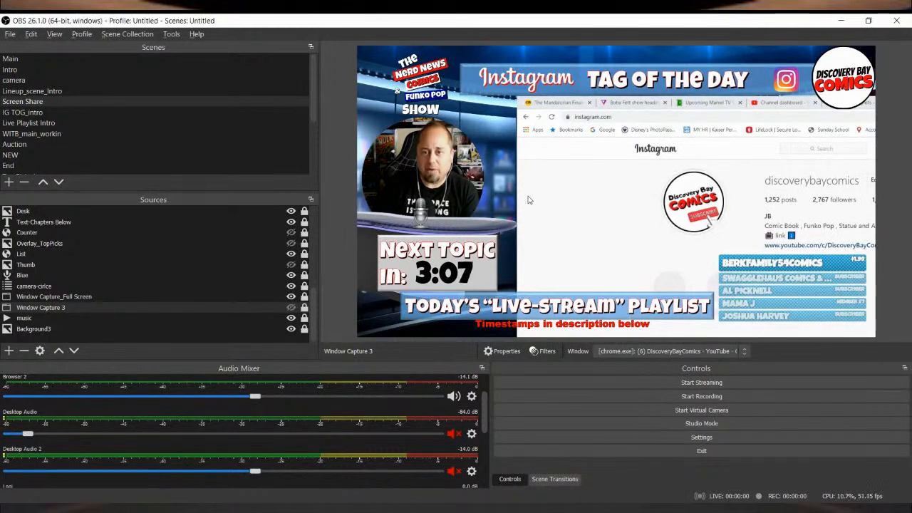
Step: Hide Window Capture_Full Screen and show Window Capture 3 in its place, checking the window settings of the latter
{"action": "left_click", "coordinate": [290, 308]}
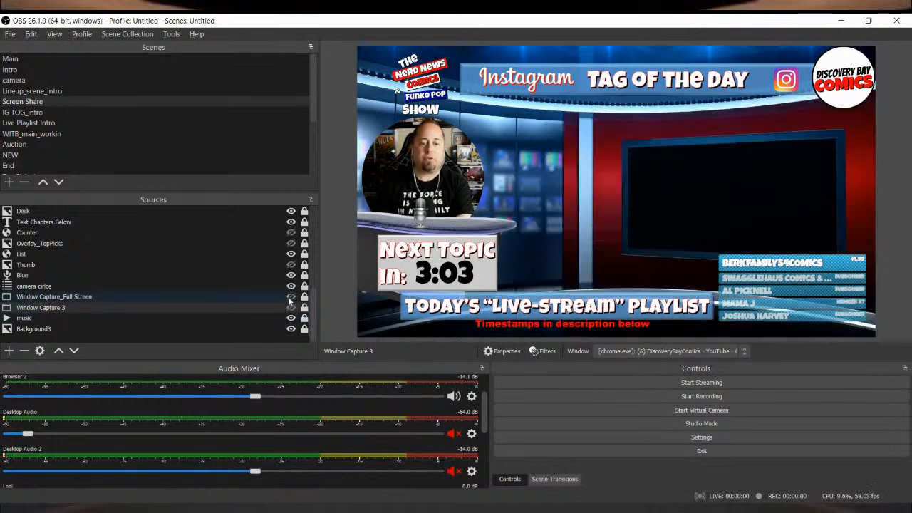
{"action": "left_click", "coordinate": [290, 309]}
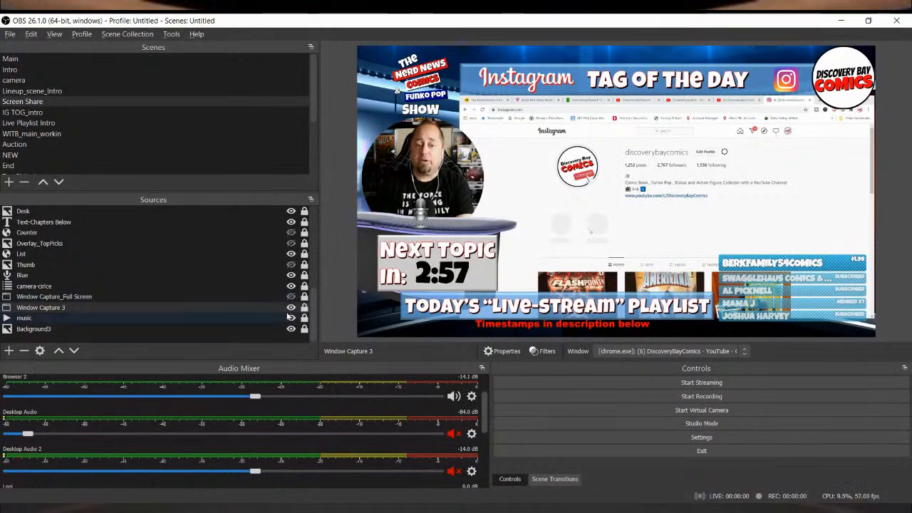
{"action": "left_click", "coordinate": [271, 307]}
{"action": "double_click", "coordinate": [272, 307]}
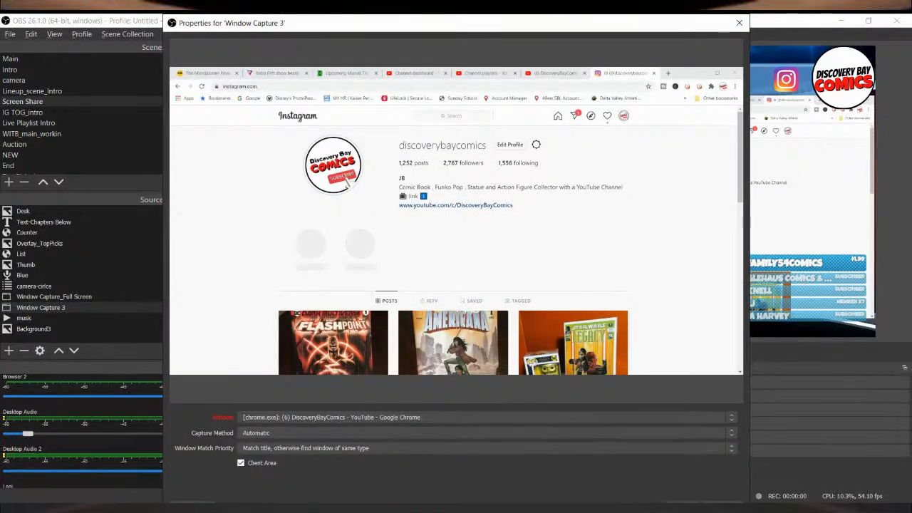
{"action": "left_click", "coordinate": [682, 504]}
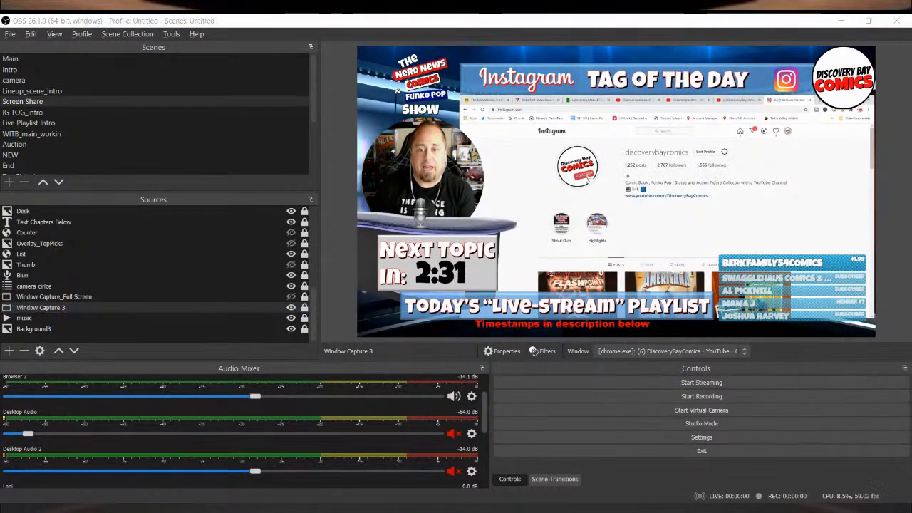
Step: Open a Star Wars post from the tagged posts of the Instagram profile in Chrome, and return to OBS
{"action": "left_click", "coordinate": [710, 265]}
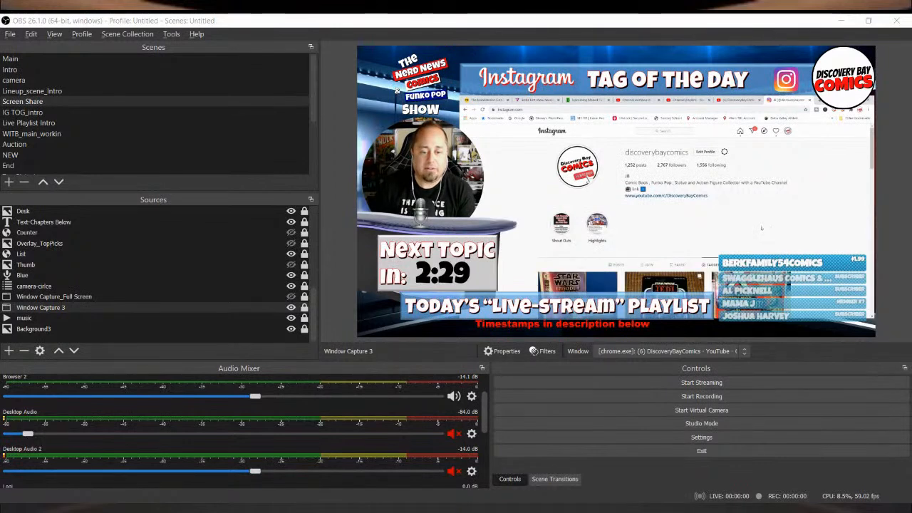
{"action": "scroll", "coordinate": [711, 266], "scroll_direction": "down", "scroll_amount": 5}
{"action": "left_click", "coordinate": [577, 203]}
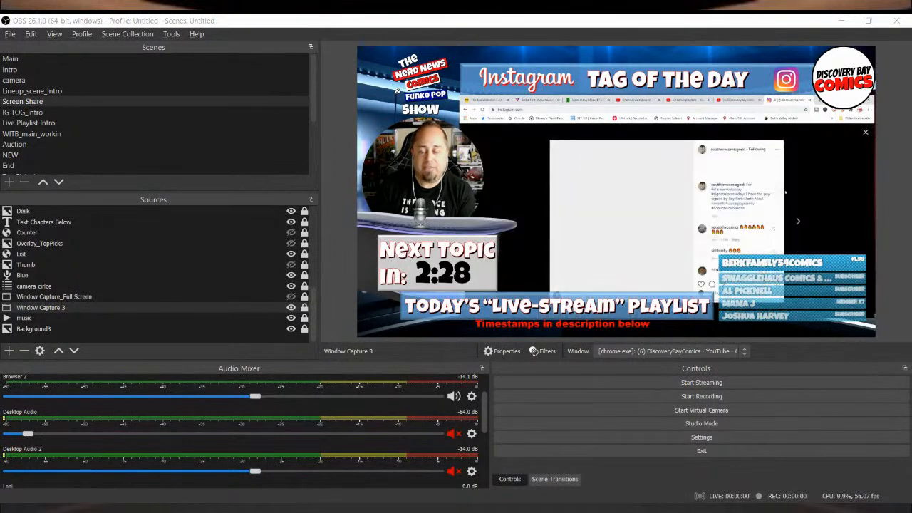
{"action": "left_click", "coordinate": [876, 254]}
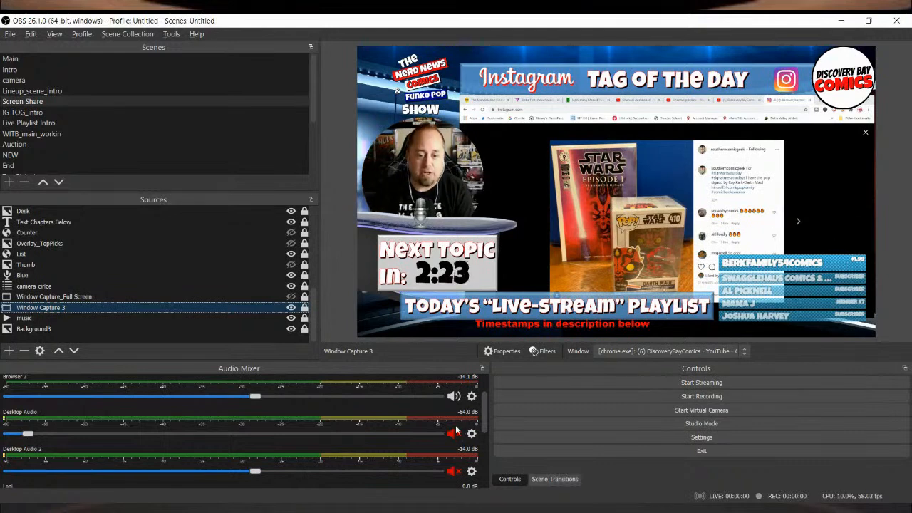
Step: Enable the Crop/Pad filter on the Window Capture 3 source again
{"action": "left_click", "coordinate": [543, 351]}
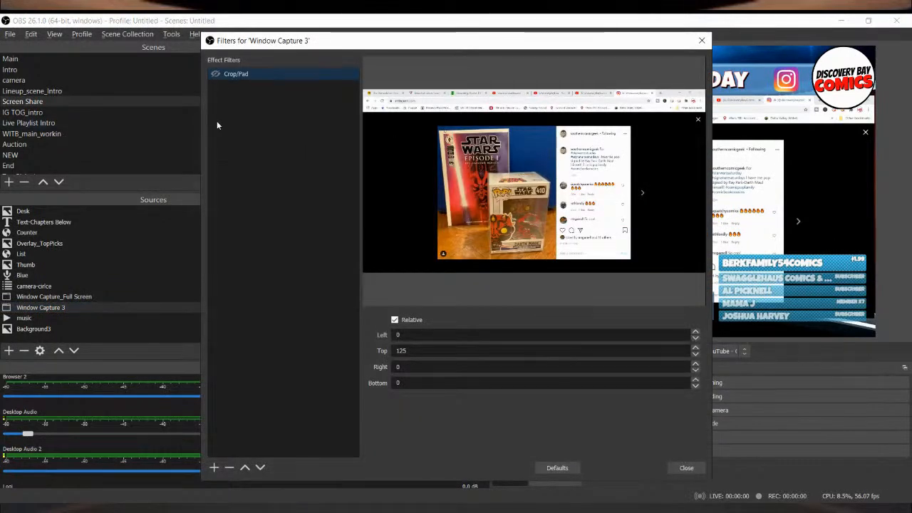
{"action": "left_click", "coordinate": [216, 74]}
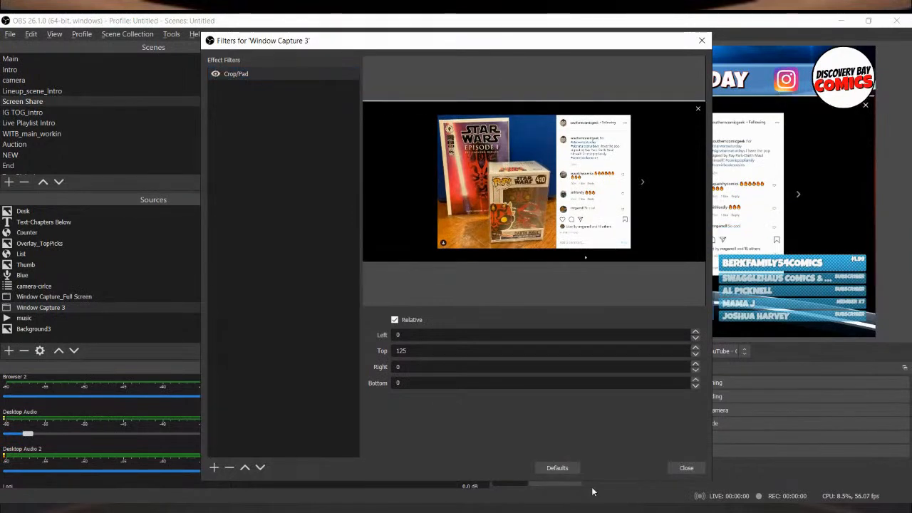
{"action": "left_click", "coordinate": [686, 468]}
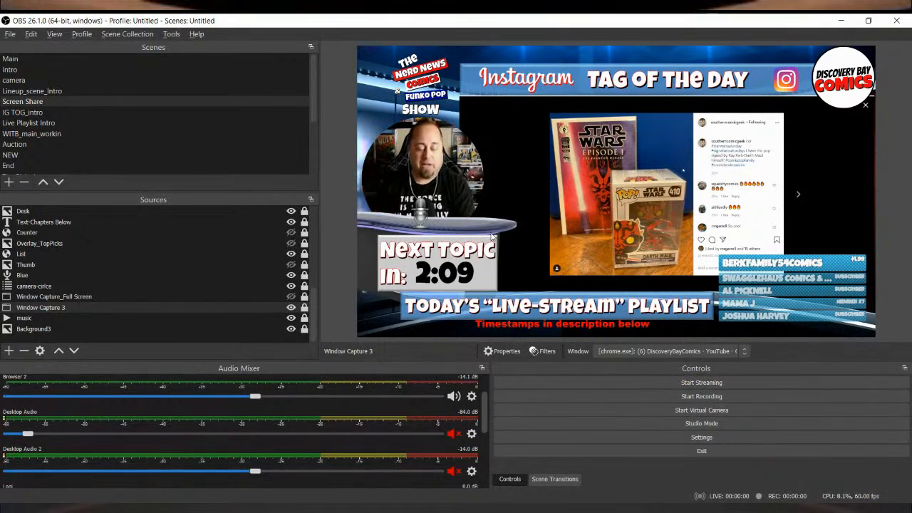
Step: Browse forward and back through the tagged Instagram posts in the captured Chrome window, and switch OBS to the camera scene
{"action": "left_click", "coordinate": [799, 194]}
{"action": "left_click", "coordinate": [799, 196]}
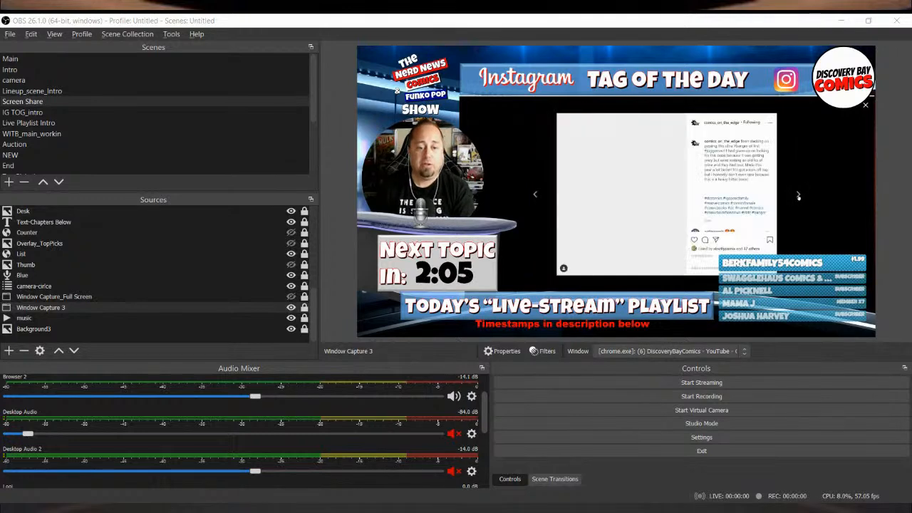
{"action": "left_click", "coordinate": [534, 195]}
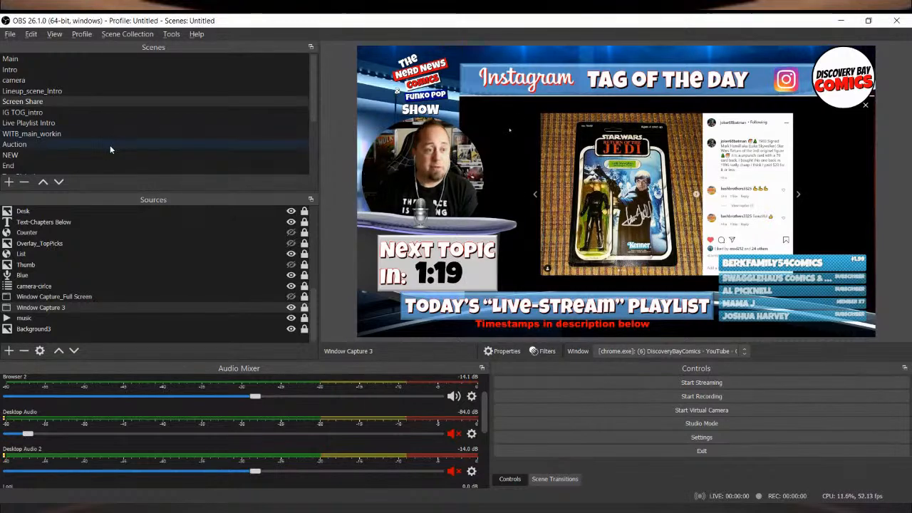
{"action": "left_click", "coordinate": [62, 80]}
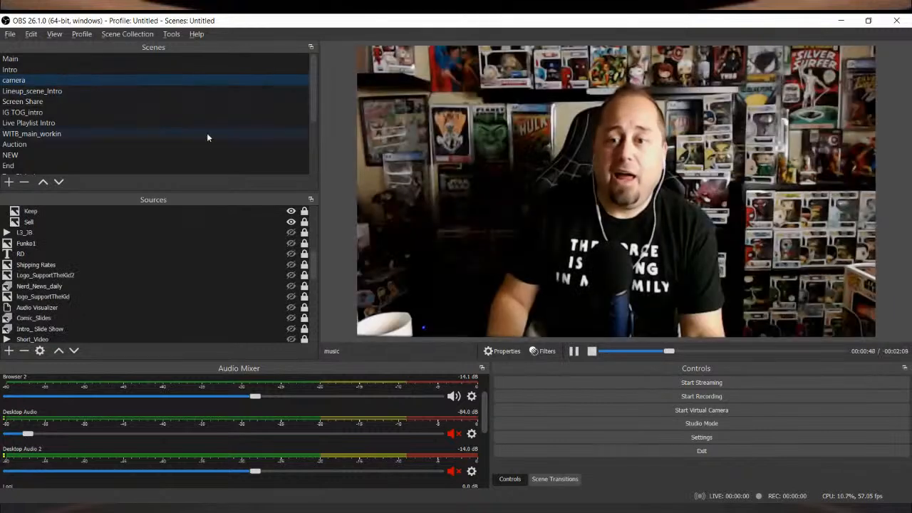